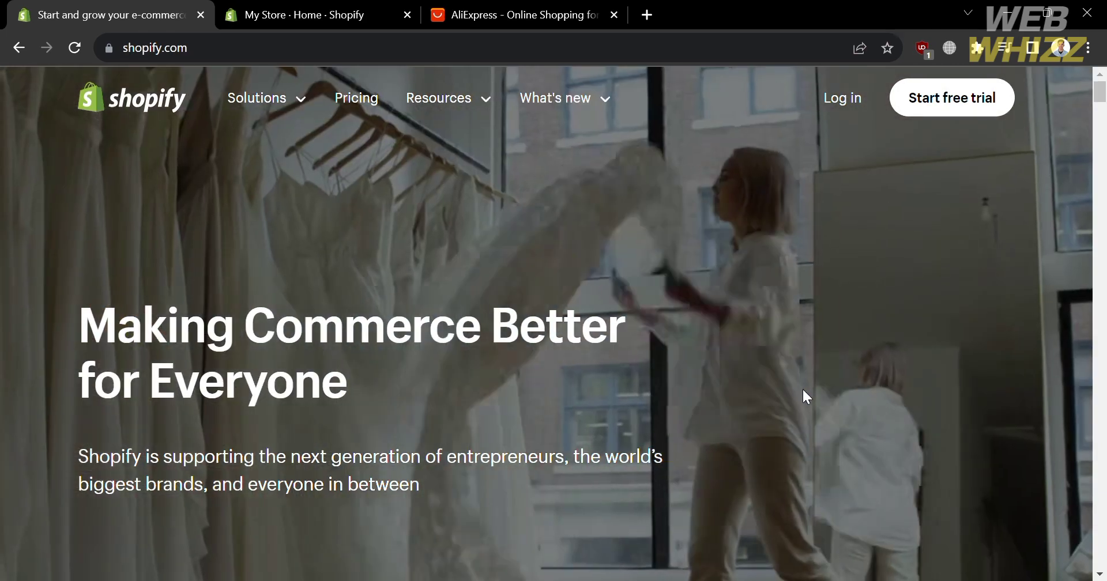
# - Scroll through the Shopify homepage content
pyautogui.scroll(-15, 832, 335)
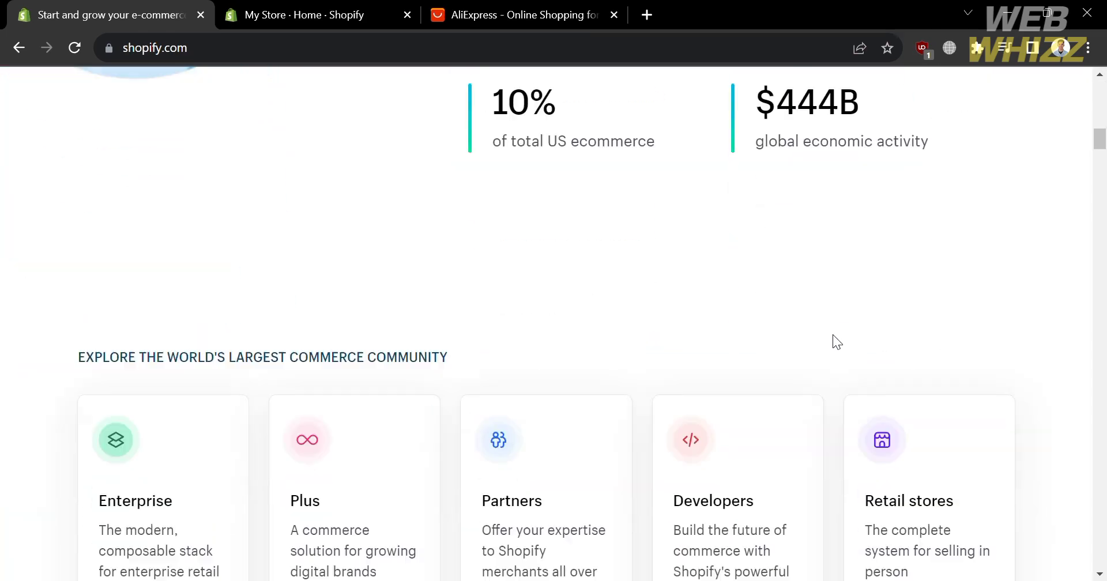
pyautogui.scroll(-20, 833, 335)
pyautogui.scroll(20, 832, 335)
pyautogui.scroll(5, 832, 334)
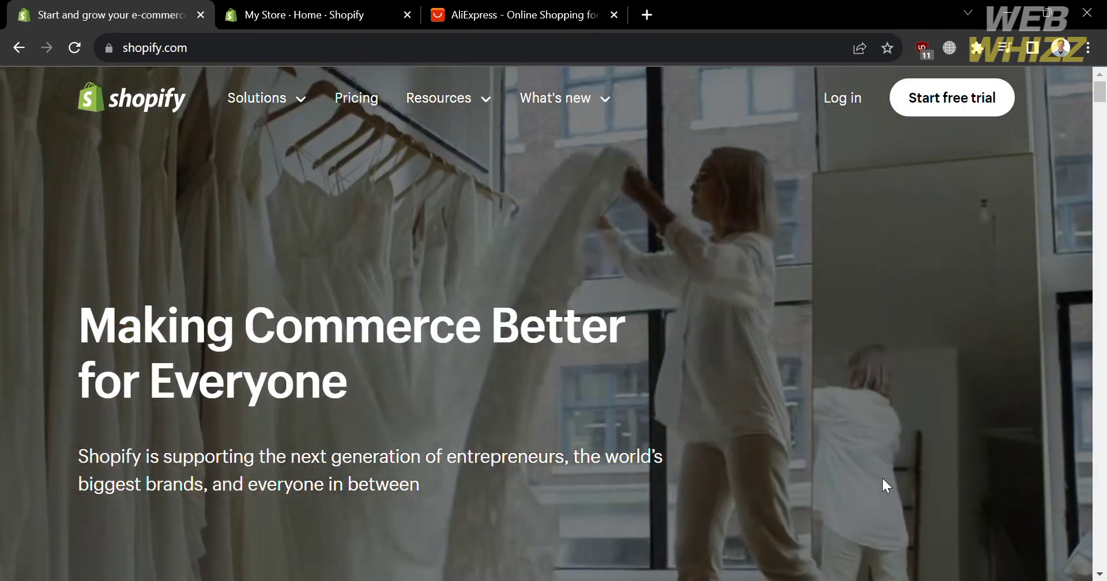
pyautogui.scroll(-20, 882, 480)
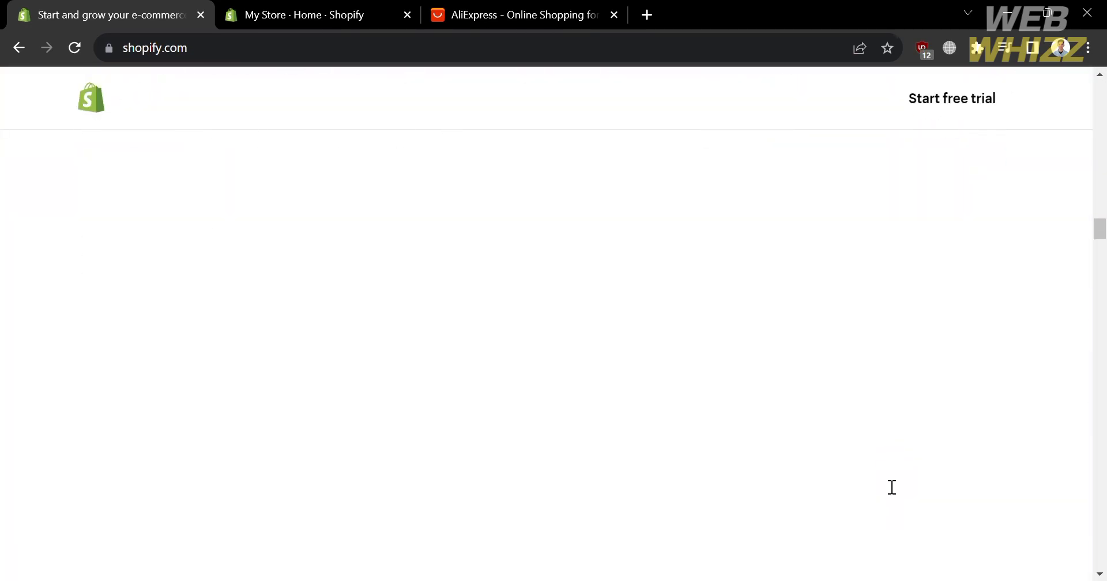
pyautogui.scroll(-10, 888, 484)
pyautogui.scroll(-8, 884, 478)
pyautogui.scroll(5, 885, 464)
pyautogui.scroll(20, 884, 467)
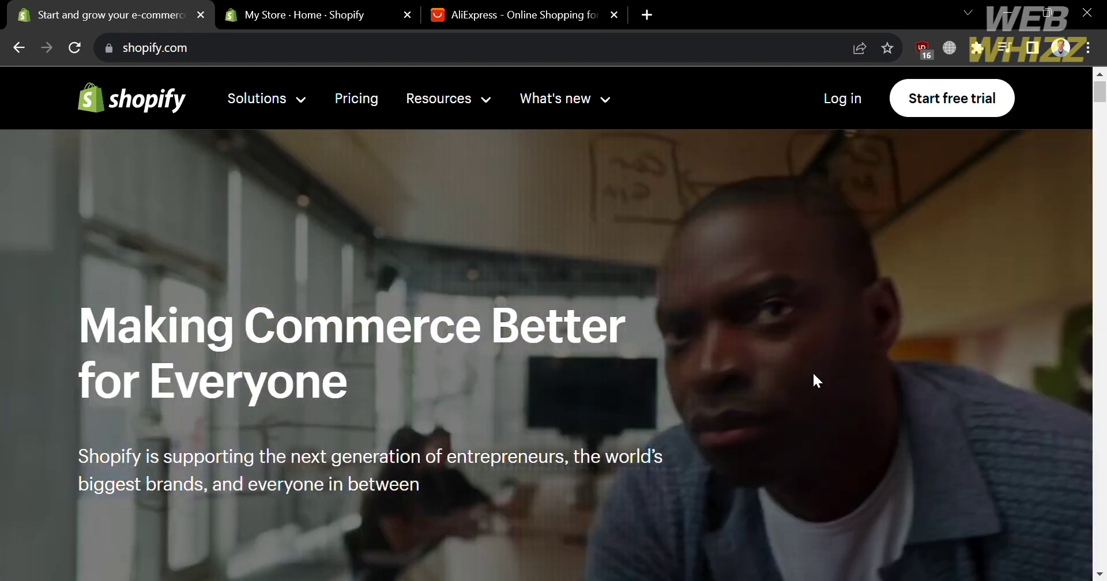
# - Compare the Basic $25/mo, Shopify $65/mo and Advanced $399/mo plans on the pricing page
pyautogui.click(338, 98)
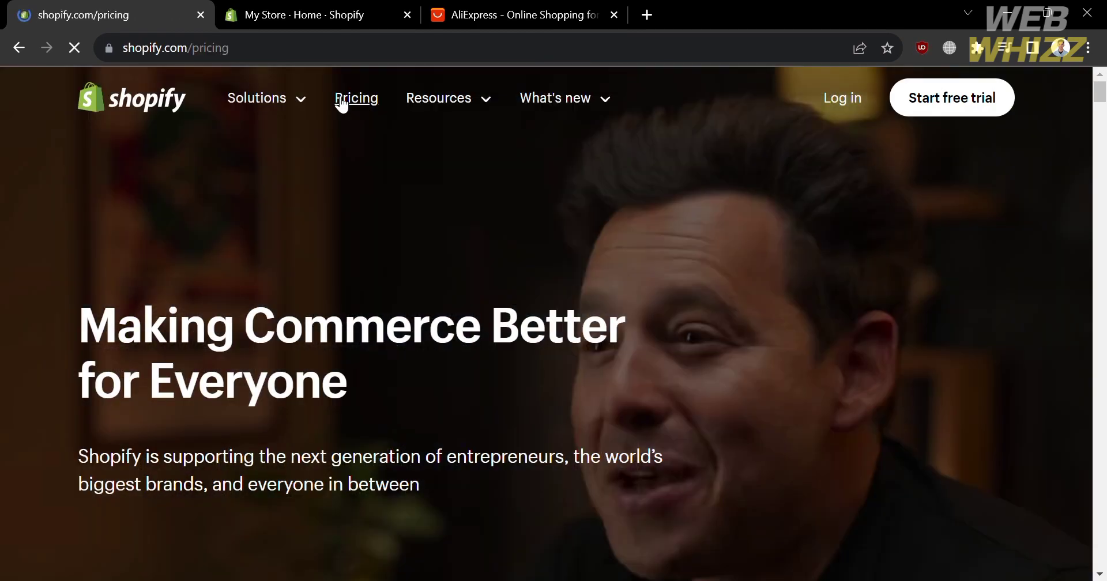
pyautogui.scroll(-6, 538, 370)
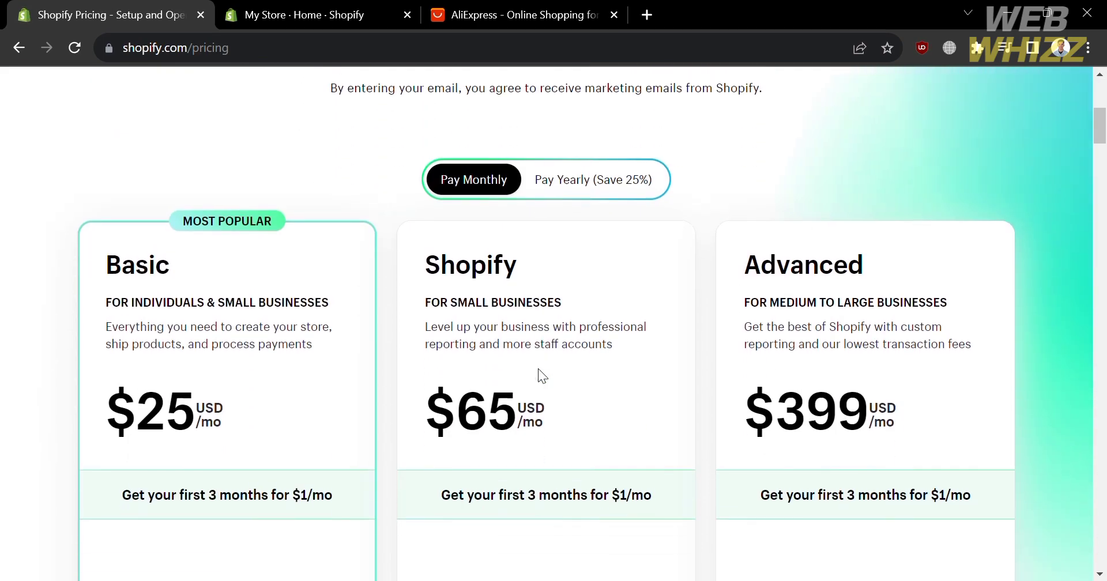
pyautogui.scroll(-3, 538, 376)
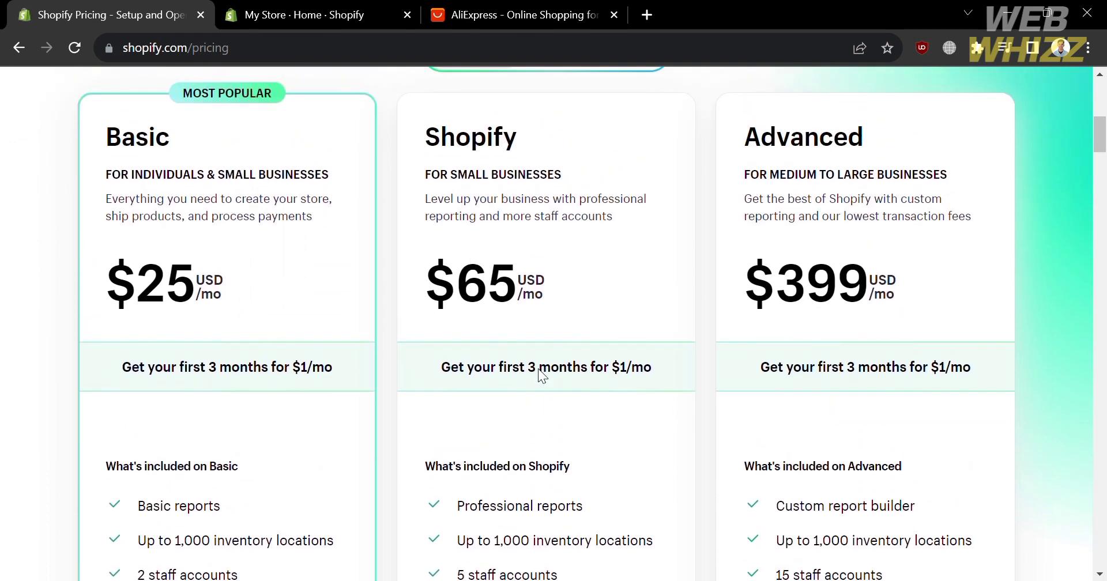
pyautogui.scroll(-5, 538, 375)
pyautogui.scroll(5, 542, 376)
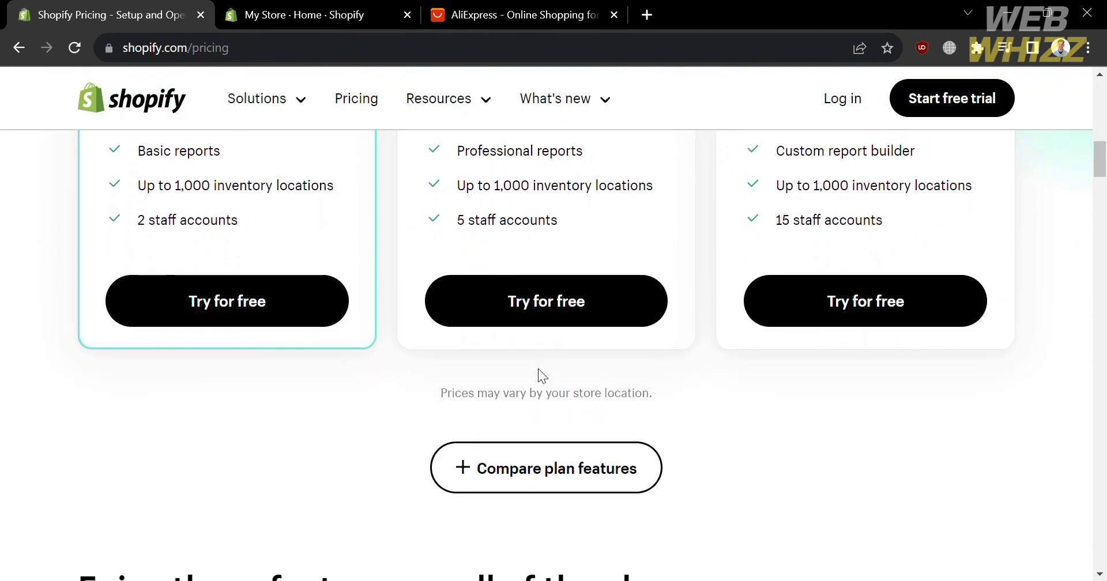
pyautogui.scroll(5, 546, 378)
pyautogui.scroll(-5, 538, 375)
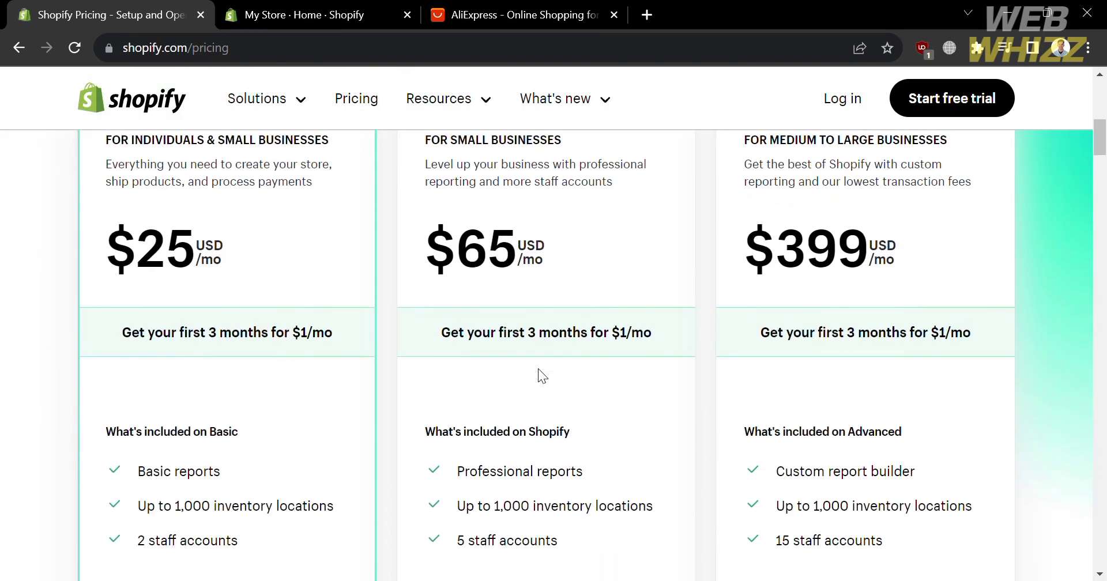
pyautogui.scroll(1, 539, 370)
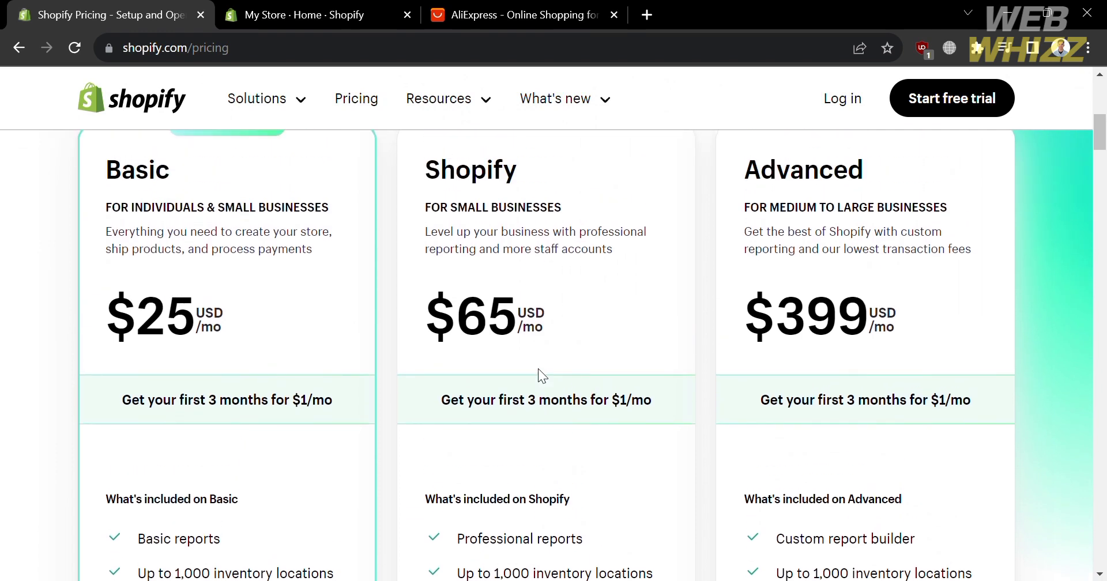
pyautogui.scroll(1, 537, 375)
pyautogui.scroll(-6, 538, 374)
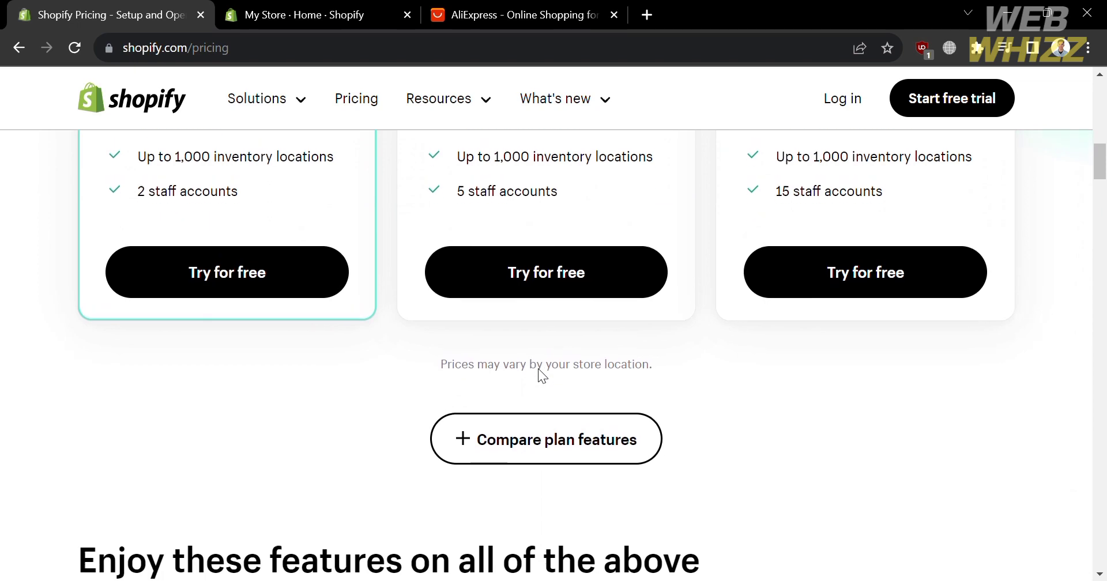
pyautogui.scroll(7, 538, 370)
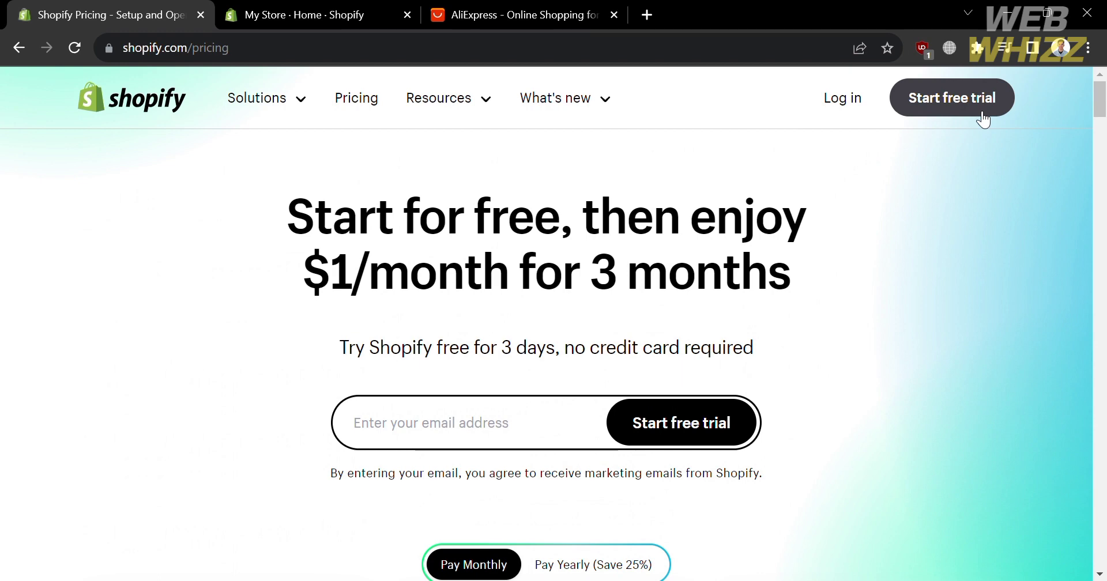
pyautogui.click(313, 8)
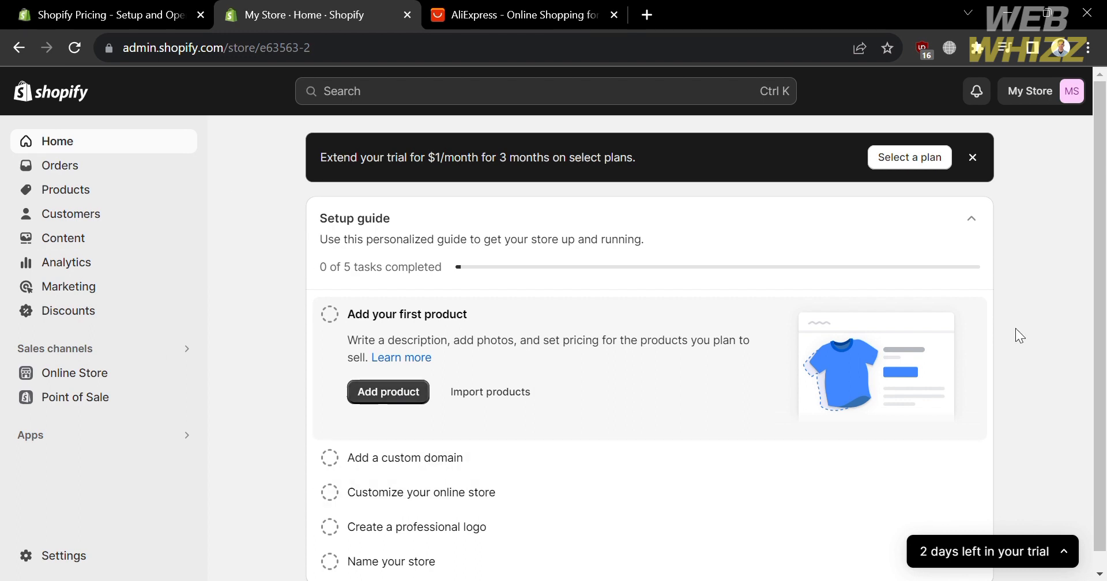
# - Scroll the store admin home to view the setup guide at 0 of 5 tasks
pyautogui.scroll(-1, 1020, 334)
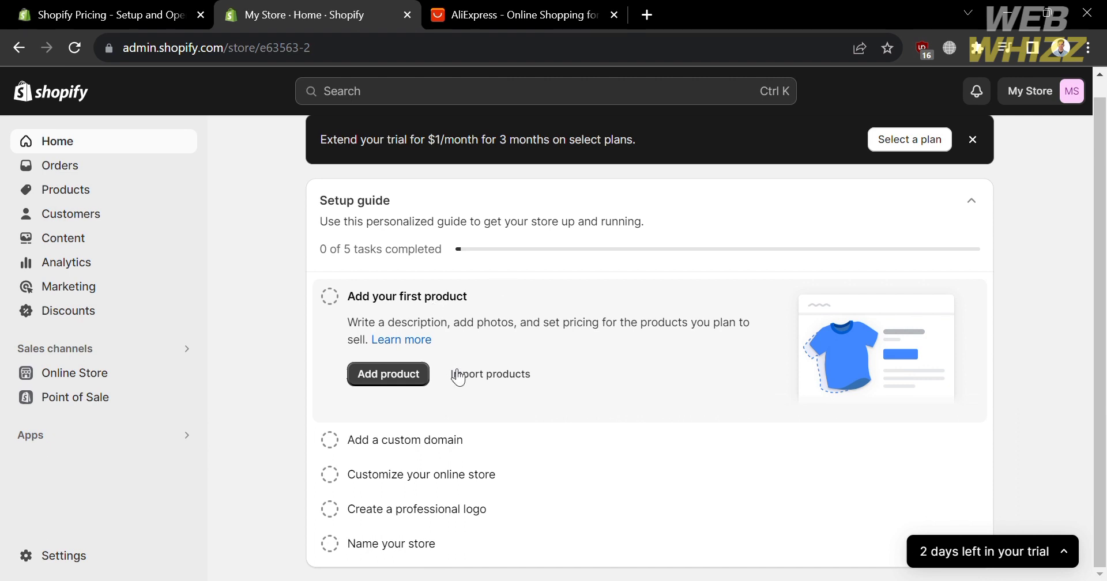
# - Search the App Store for 'dropshipman' and open the Dropshipman: Dropshipping&POD listing
pyautogui.click(116, 438)
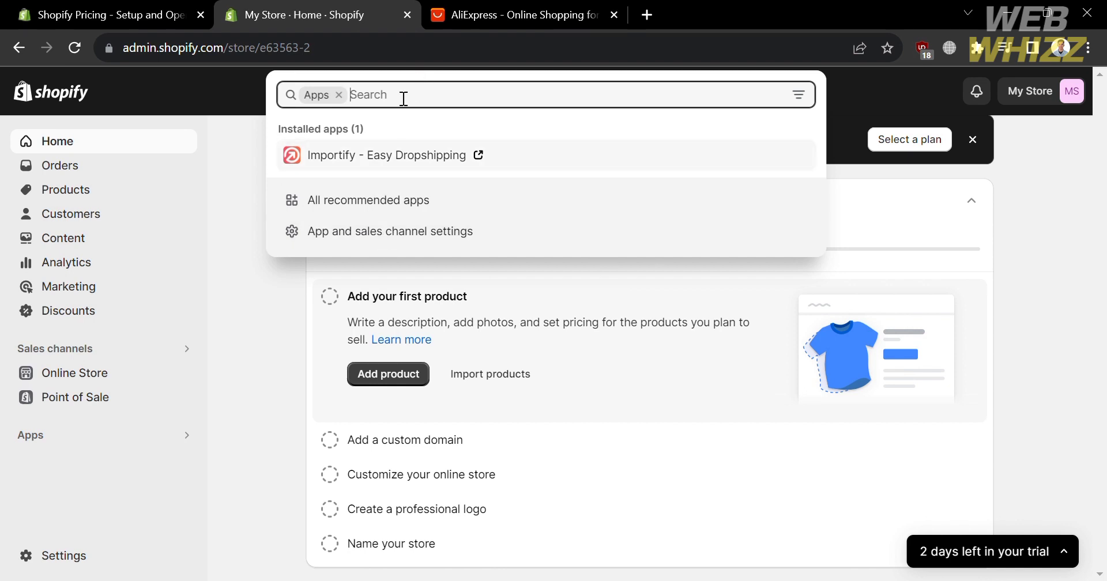
pyautogui.click(340, 95)
pyautogui.write('dropshipm')
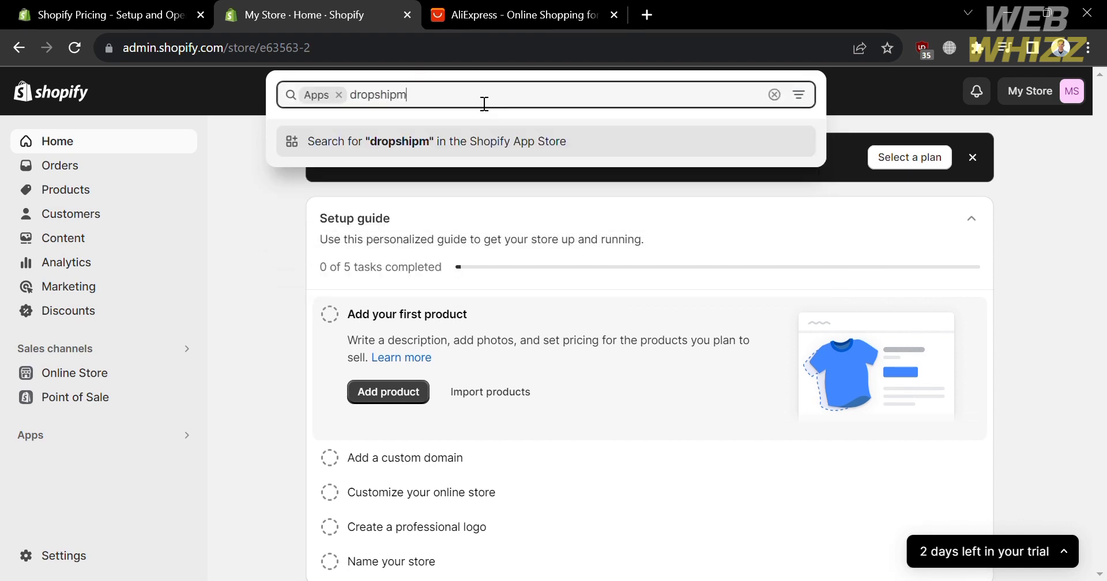
pyautogui.write('an')
pyautogui.press('Return')
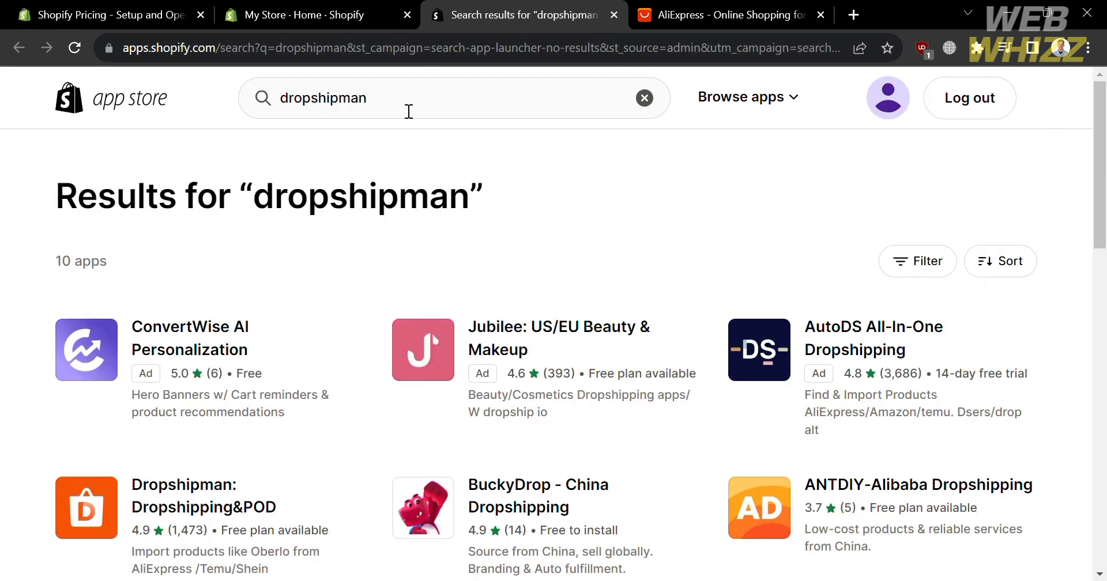
pyautogui.scroll(-4, 657, 421)
pyautogui.scroll(4, 657, 420)
pyautogui.click(455, 113)
pyautogui.click(423, 228)
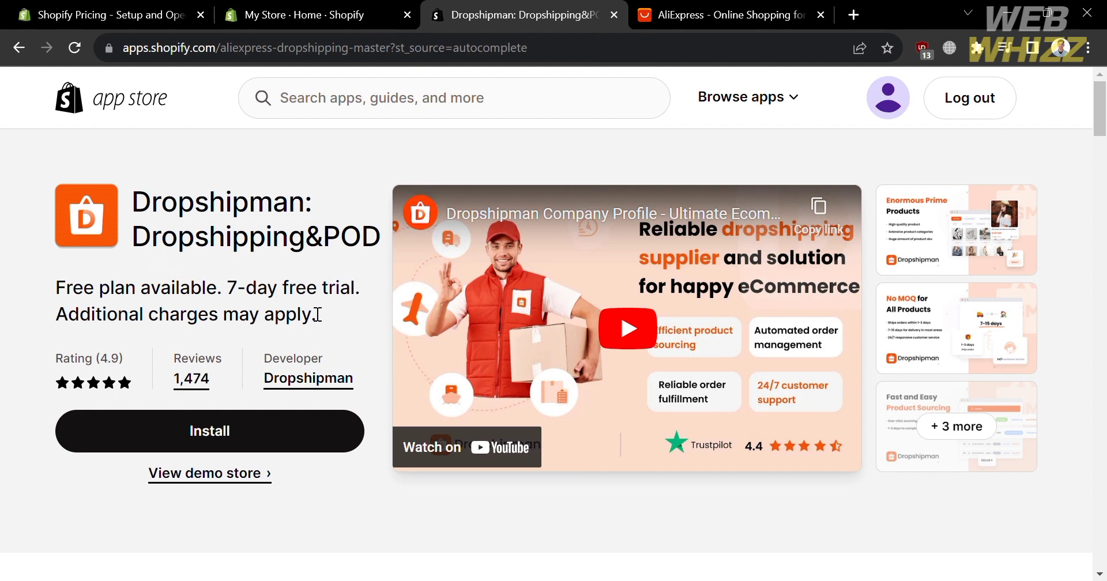
# - Review the app's 4.9 rating and its free, $29.90 and $49.90 plans
pyautogui.scroll(-6, 572, 491)
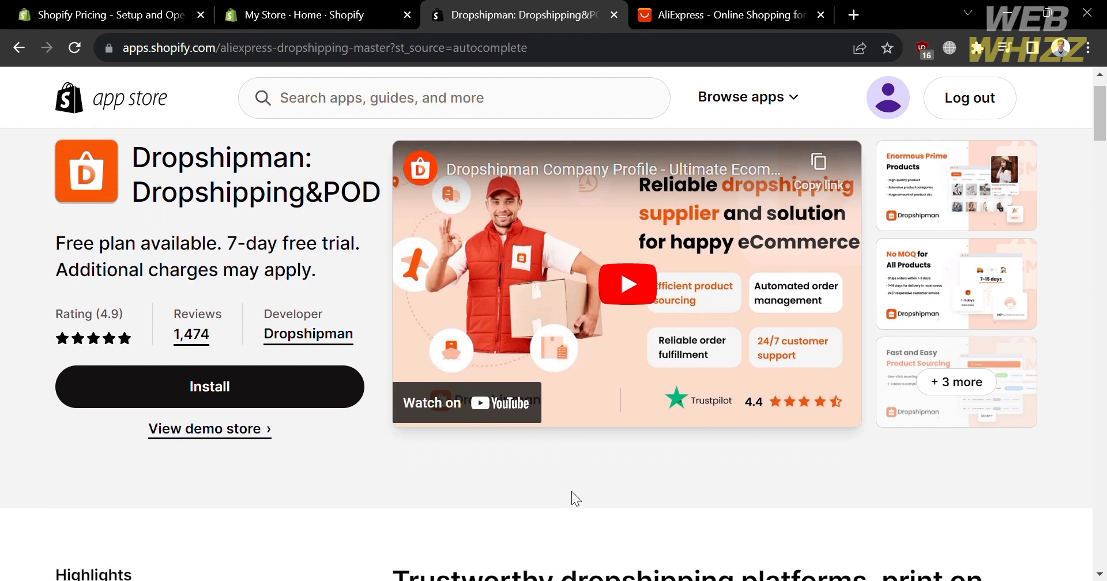
pyautogui.scroll(-1, 571, 491)
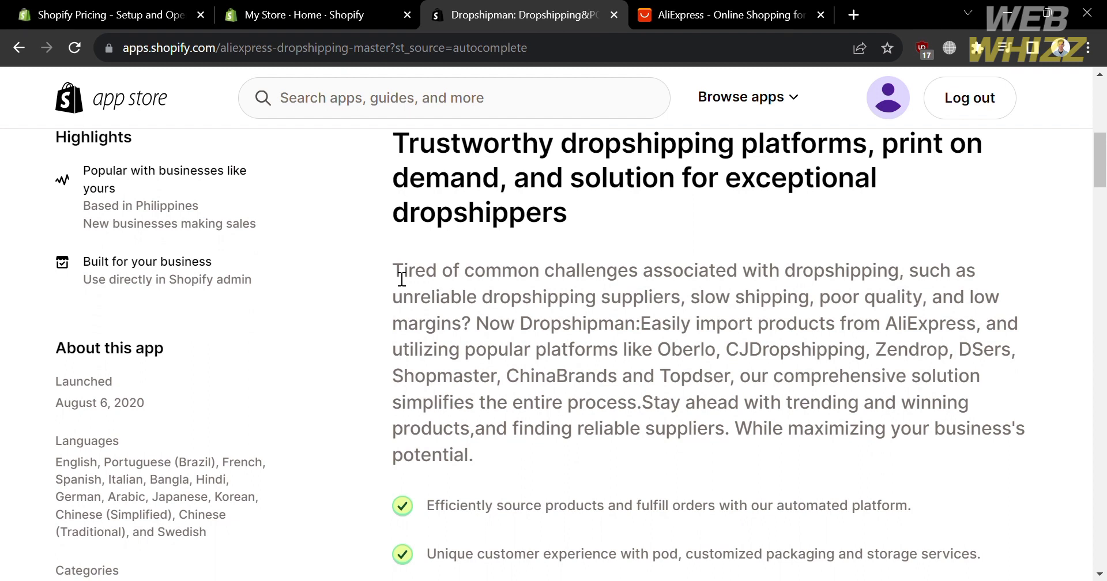
pyautogui.scroll(-4, 402, 279)
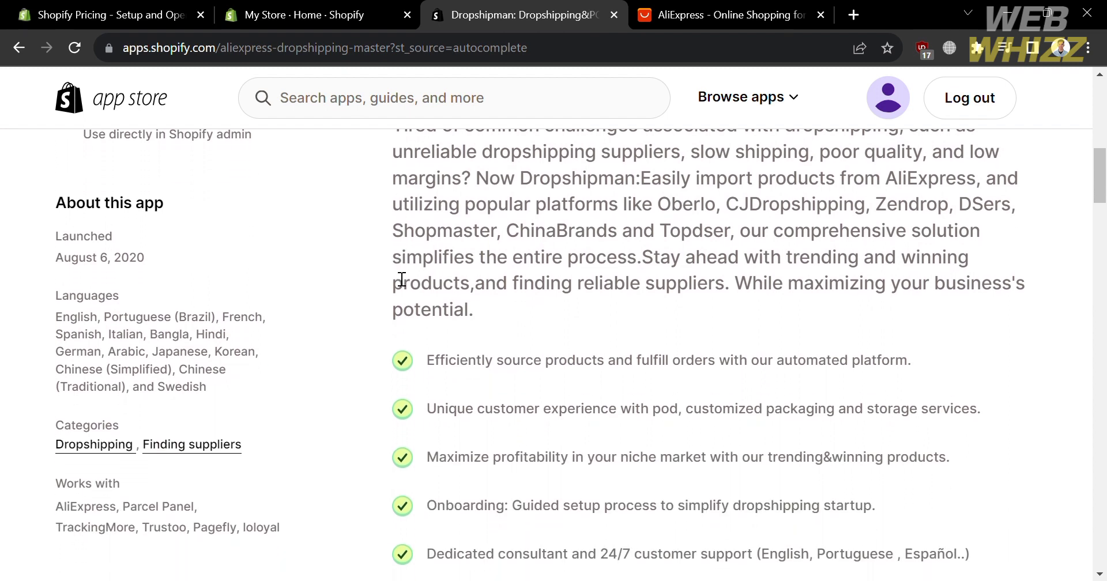
pyautogui.scroll(-2, 395, 274)
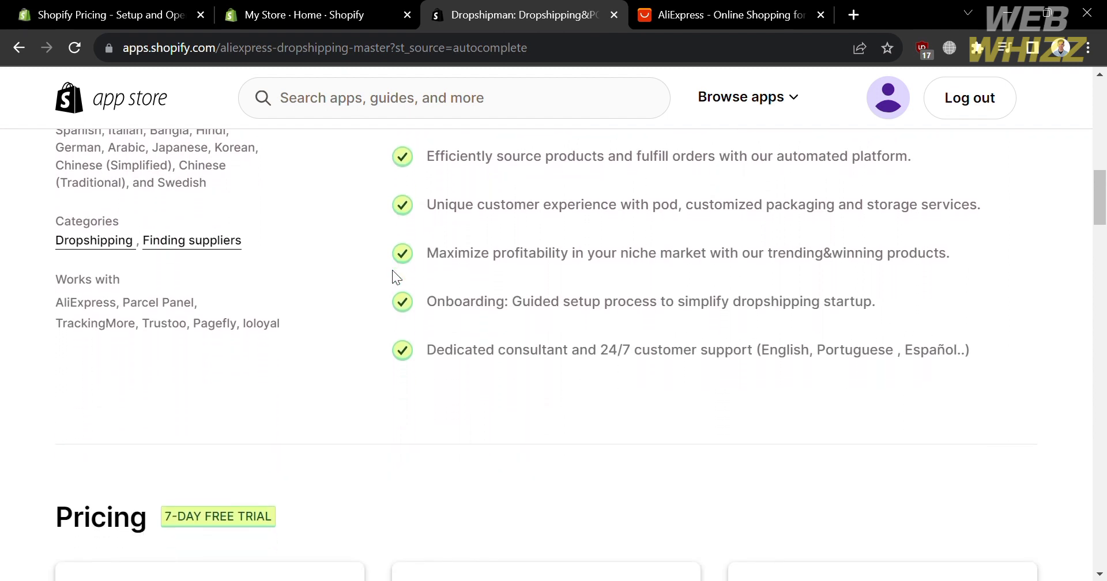
pyautogui.scroll(1, 392, 270)
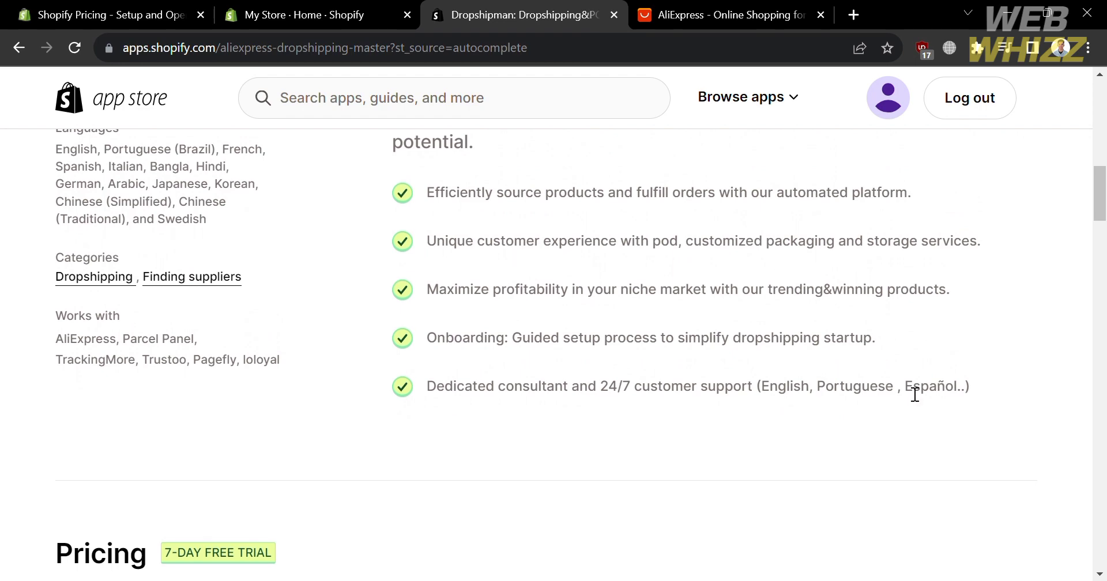
pyautogui.scroll(-7, 863, 452)
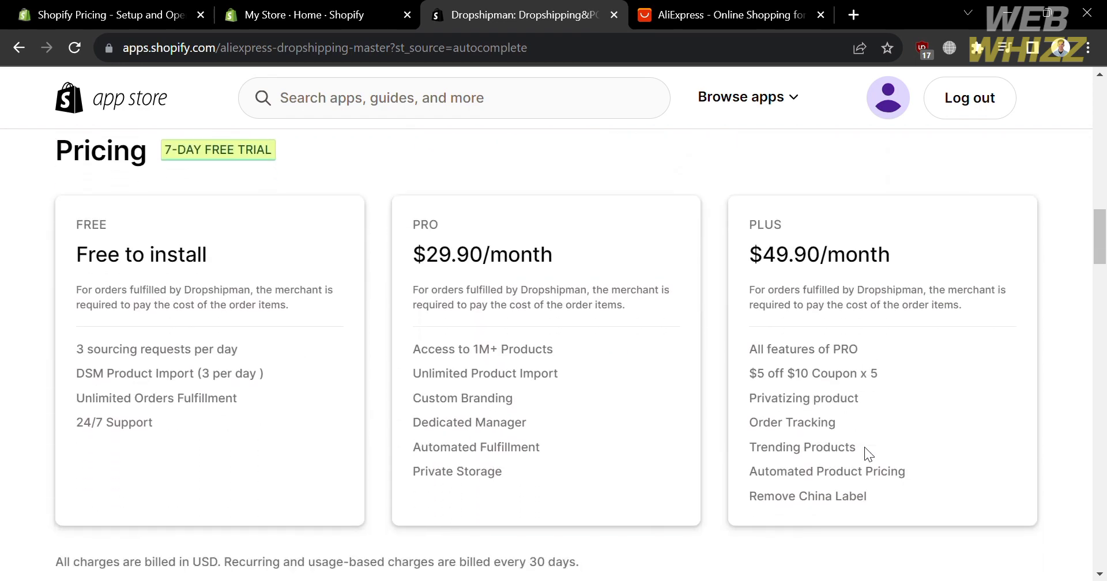
pyautogui.scroll(1, 350, 251)
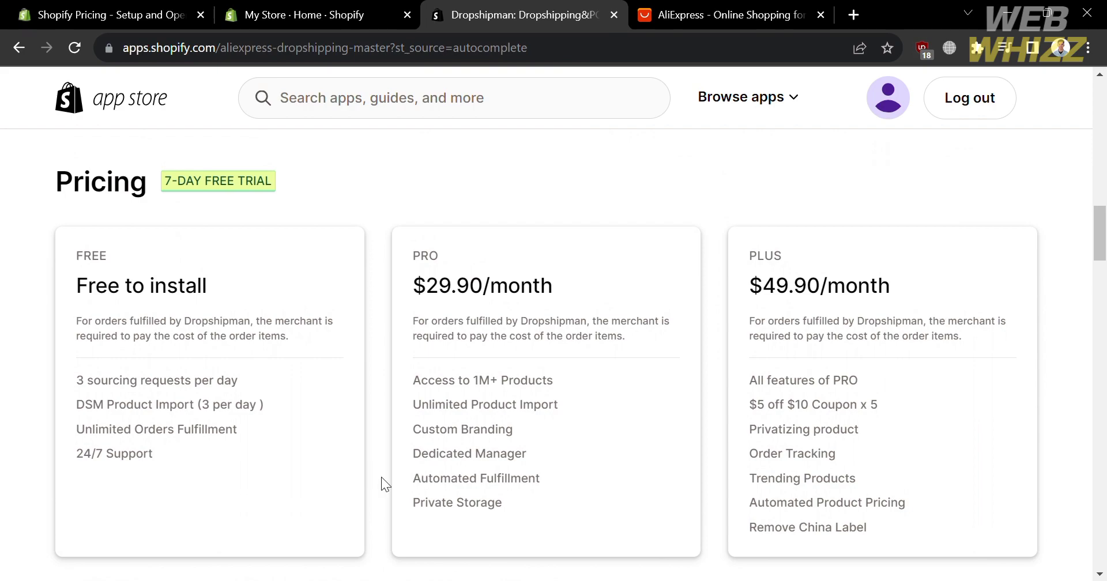
pyautogui.scroll(-8, 381, 476)
pyautogui.scroll(-5, 381, 476)
pyautogui.scroll(20, 381, 476)
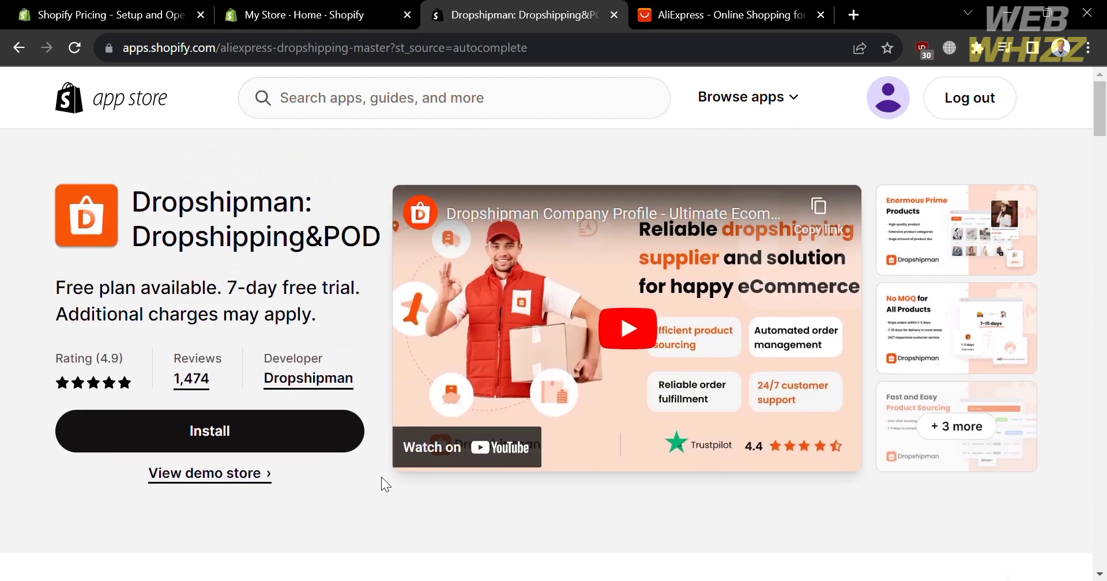
# - Install Dropshipman into My Store and collapse its trial reminder popup
pyautogui.click(310, 434)
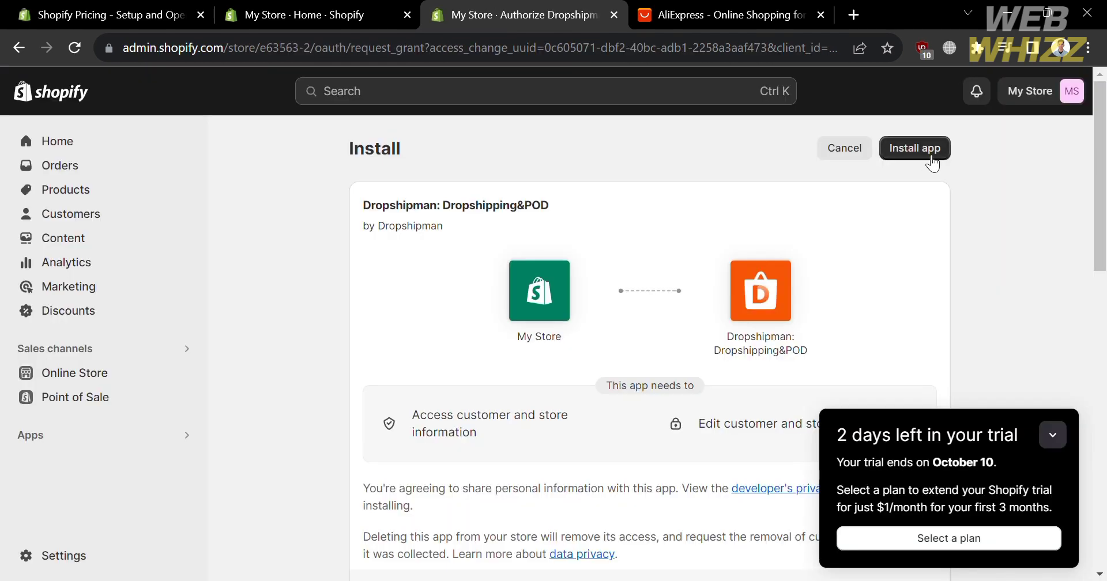
pyautogui.click(926, 154)
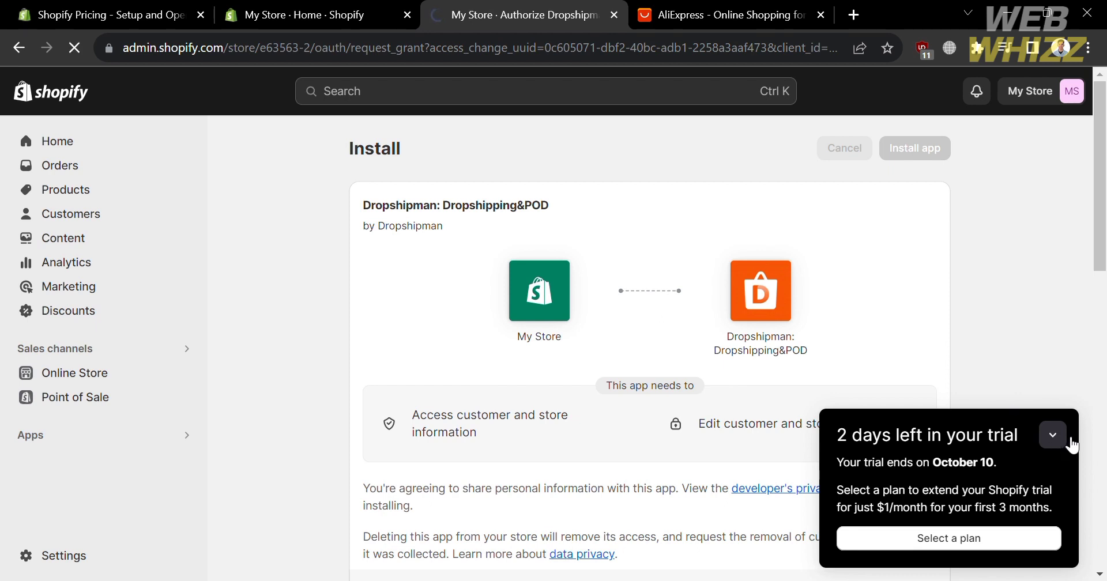
pyautogui.click(1053, 435)
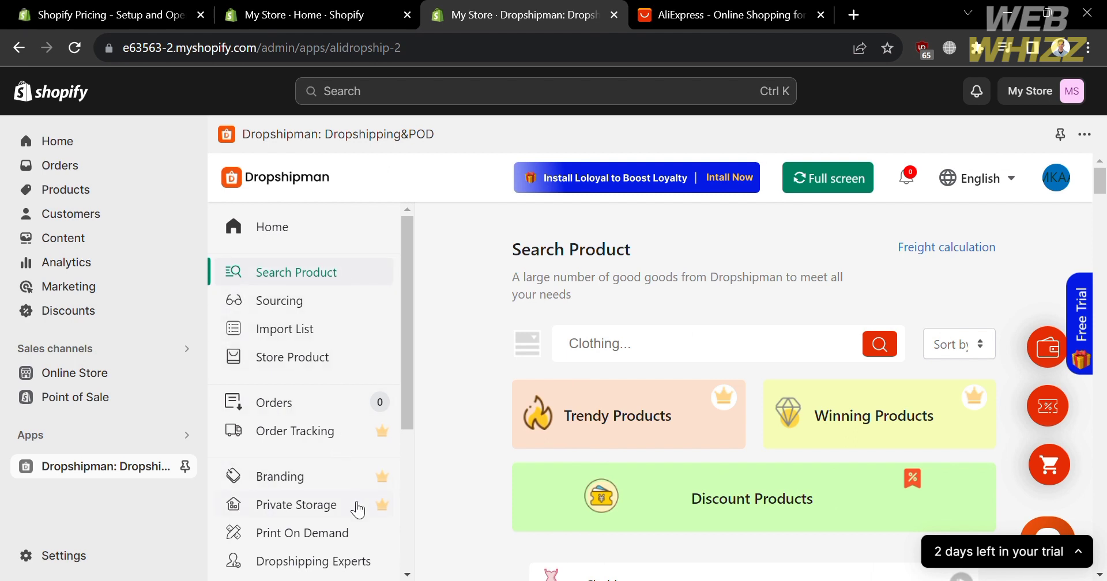
# - Scroll the Search Product grid down to the Apple Watch strap card
pyautogui.scroll(-4, 358, 509)
pyautogui.scroll(3, 358, 510)
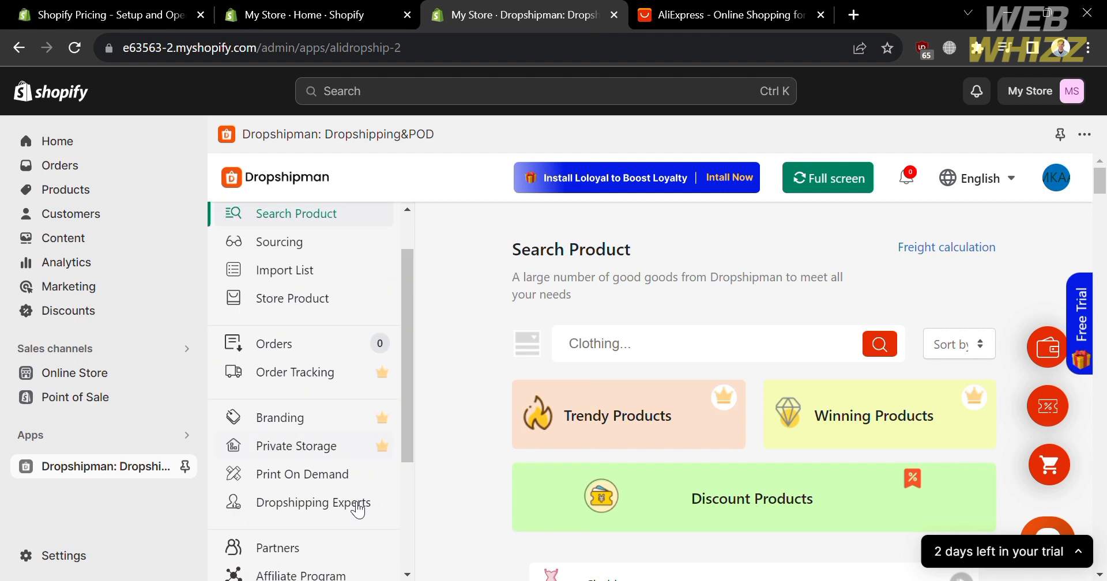
pyautogui.scroll(1, 358, 510)
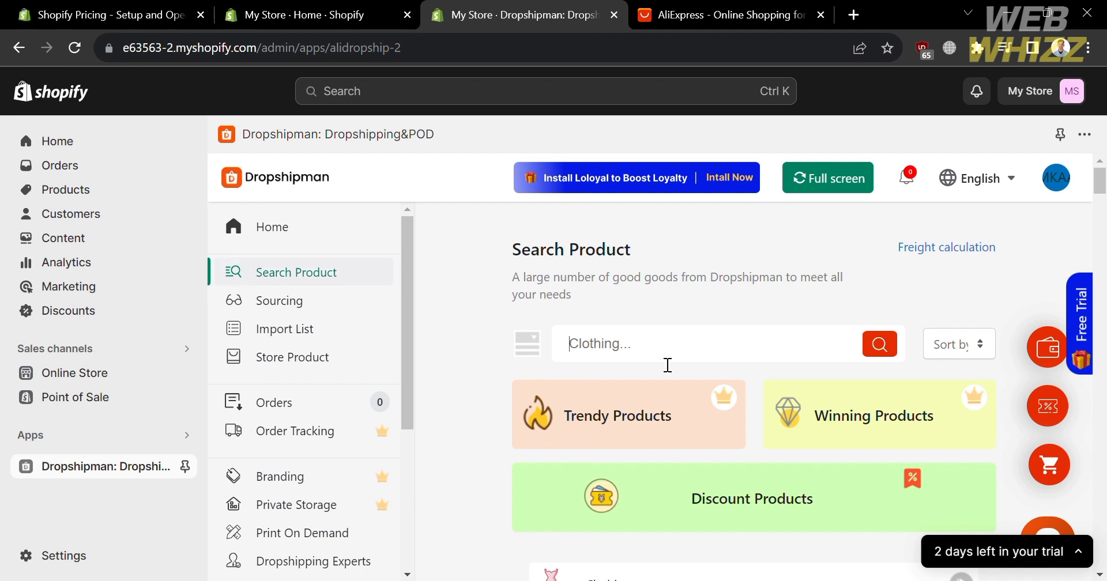
pyautogui.scroll(-10, 667, 365)
pyautogui.scroll(-5, 766, 380)
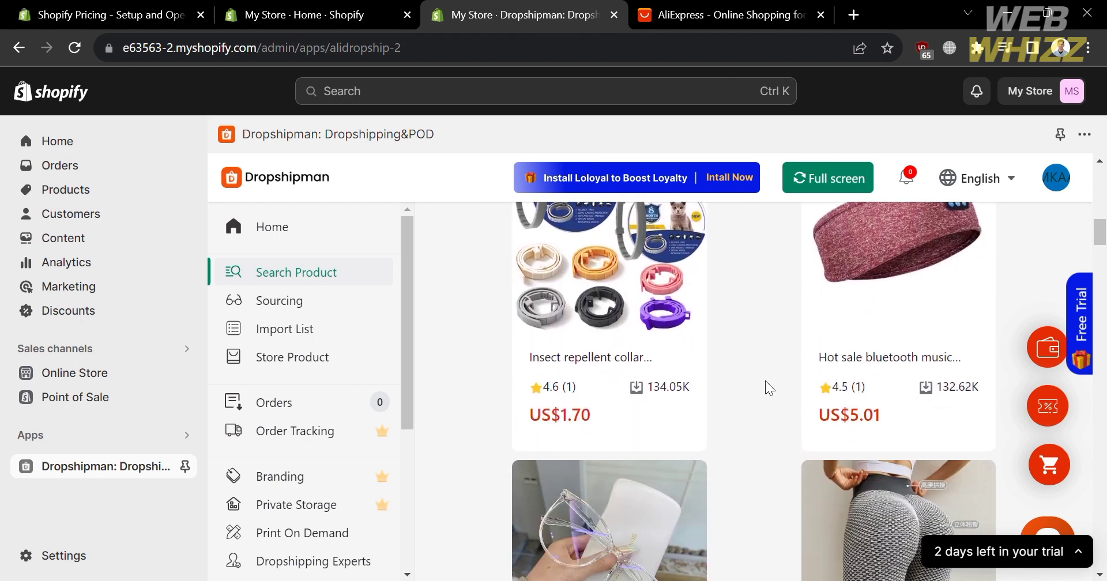
pyautogui.scroll(-5, 766, 380)
pyautogui.scroll(-5, 766, 380)
pyautogui.scroll(-9, 765, 380)
pyautogui.scroll(-2, 765, 381)
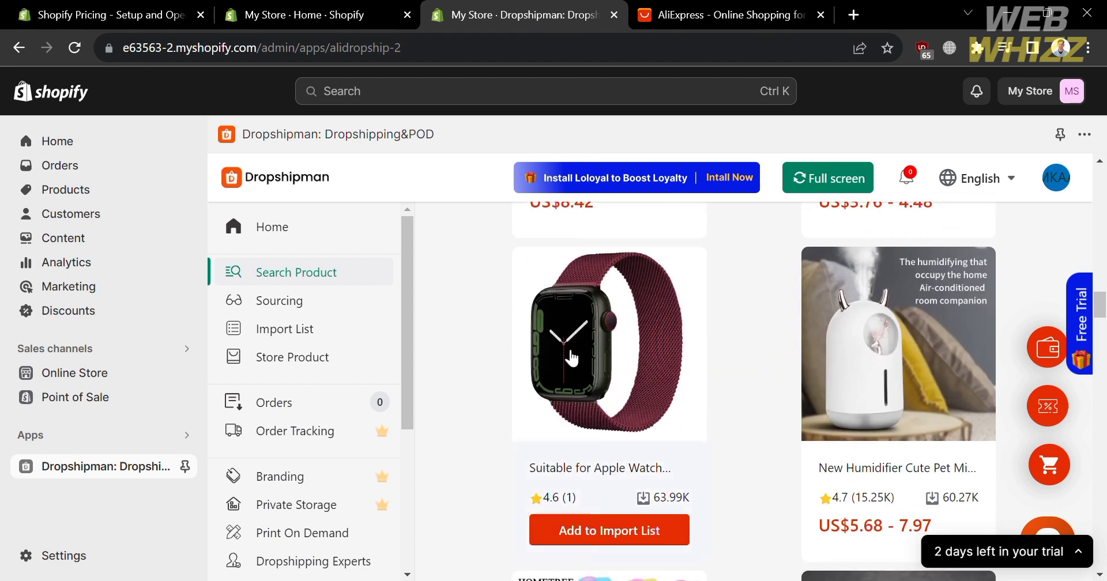
# - Open the Milan strap details: US$4.12, US$5.29 shipping to the Philippines, 8-14 days
pyautogui.click(571, 358)
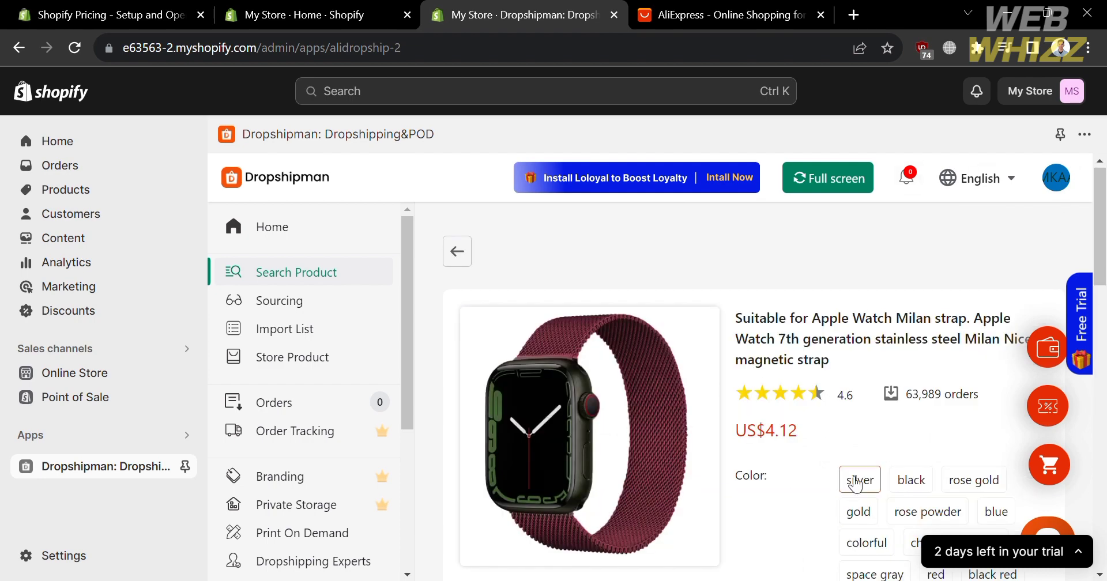
pyautogui.scroll(-1, 851, 492)
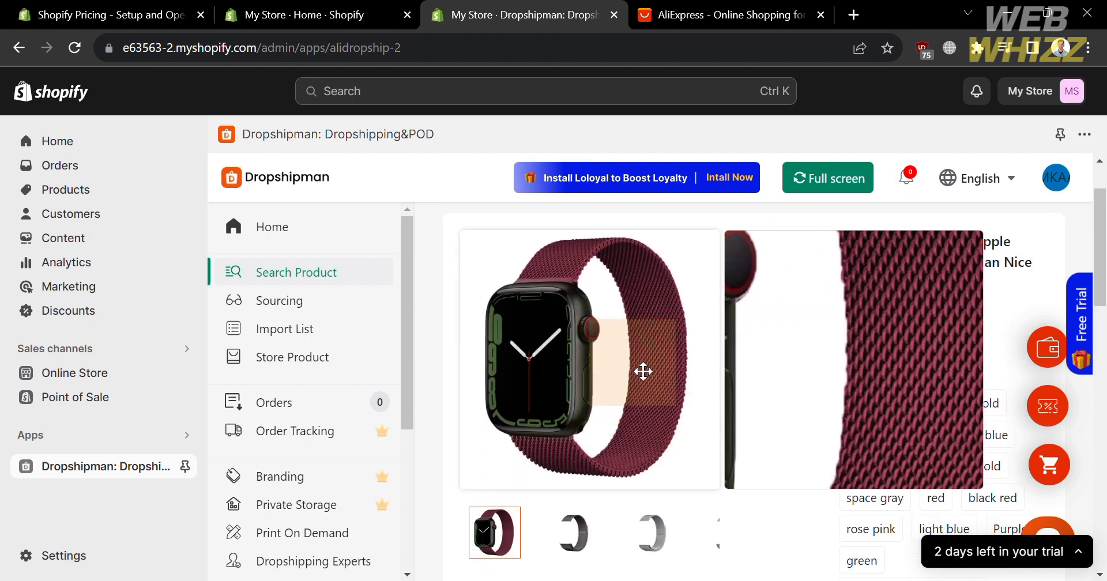
pyautogui.scroll(-10, 732, 521)
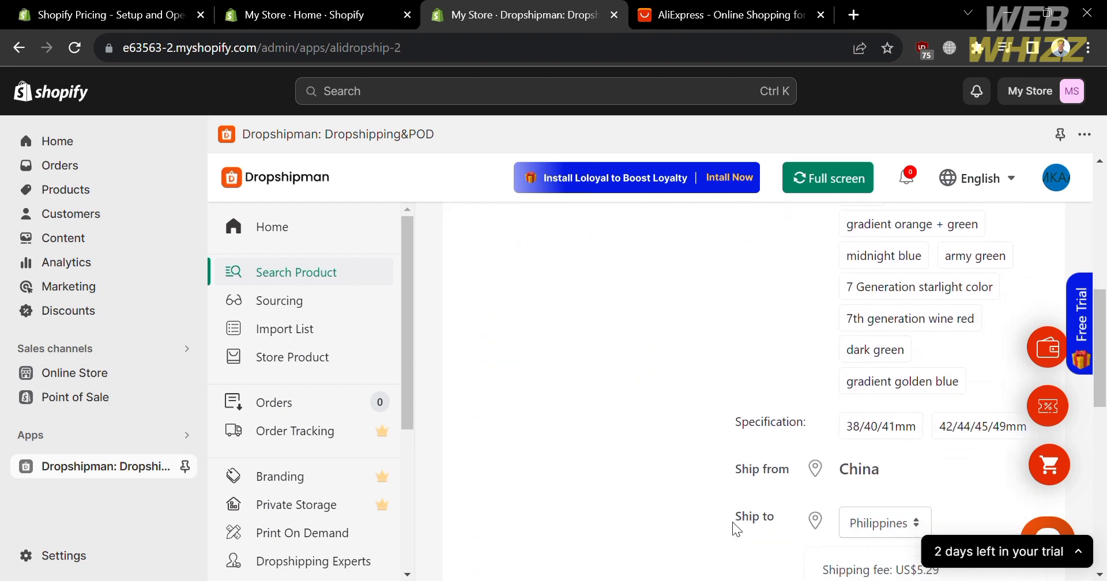
pyautogui.scroll(5, 808, 361)
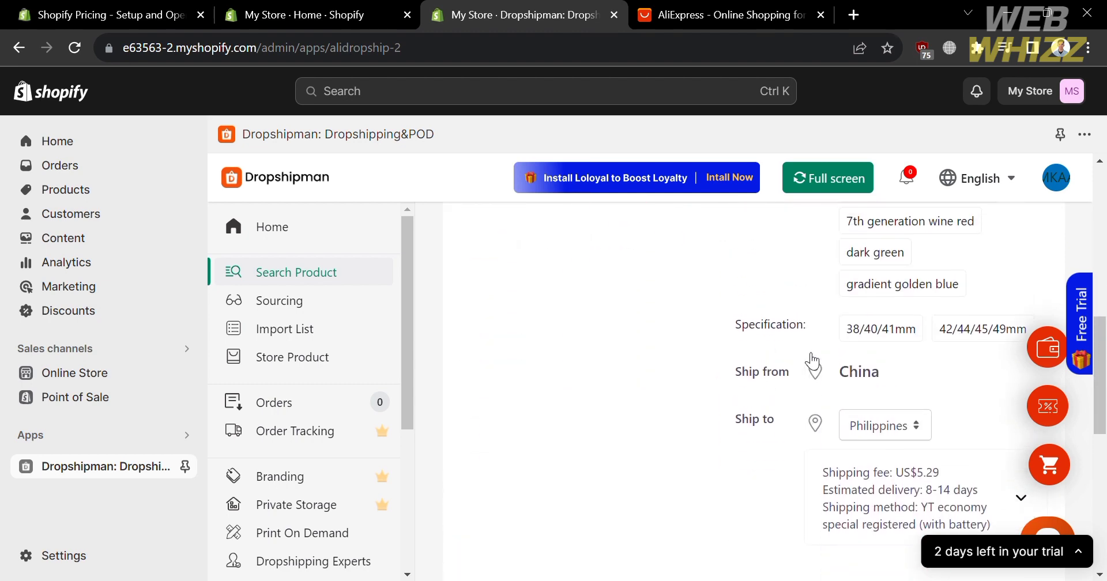
pyautogui.scroll(6, 812, 361)
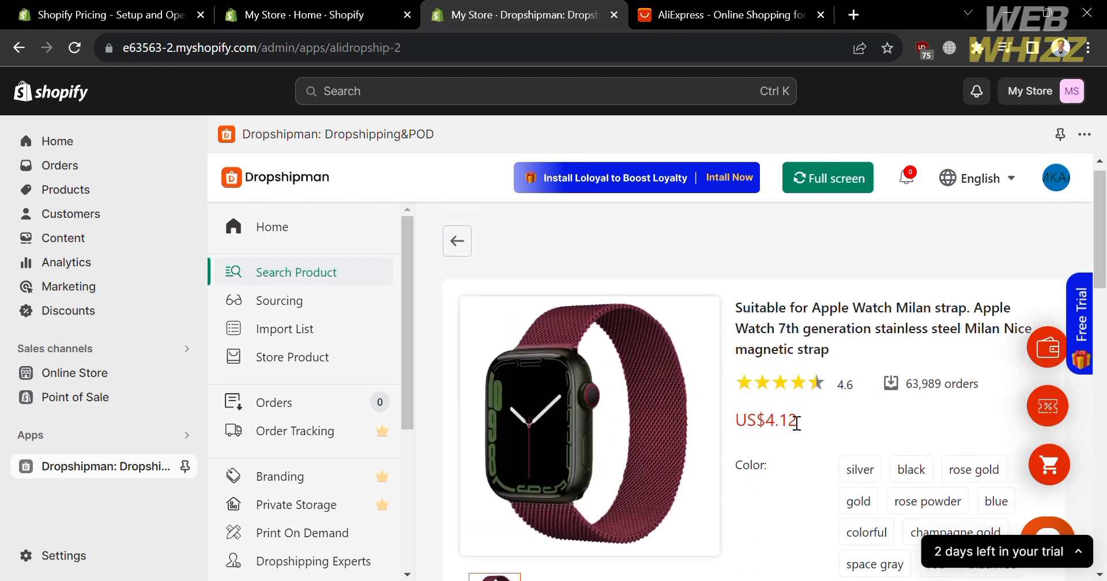
pyautogui.scroll(-2, 836, 426)
pyautogui.scroll(-10, 836, 425)
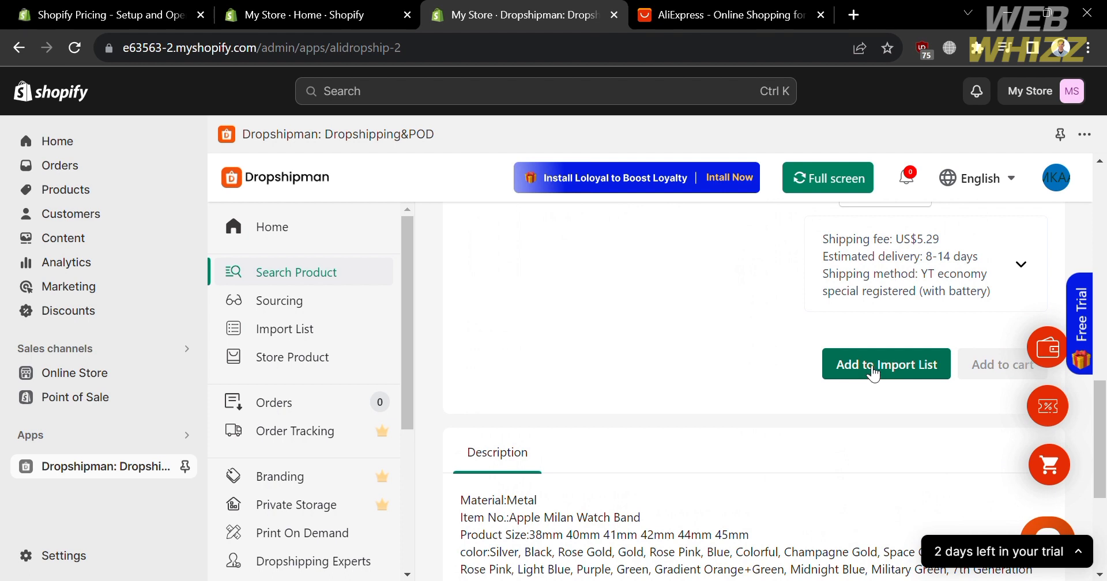
# - Add the Milan strap to the Import List and acknowledge the success message
pyautogui.click(874, 372)
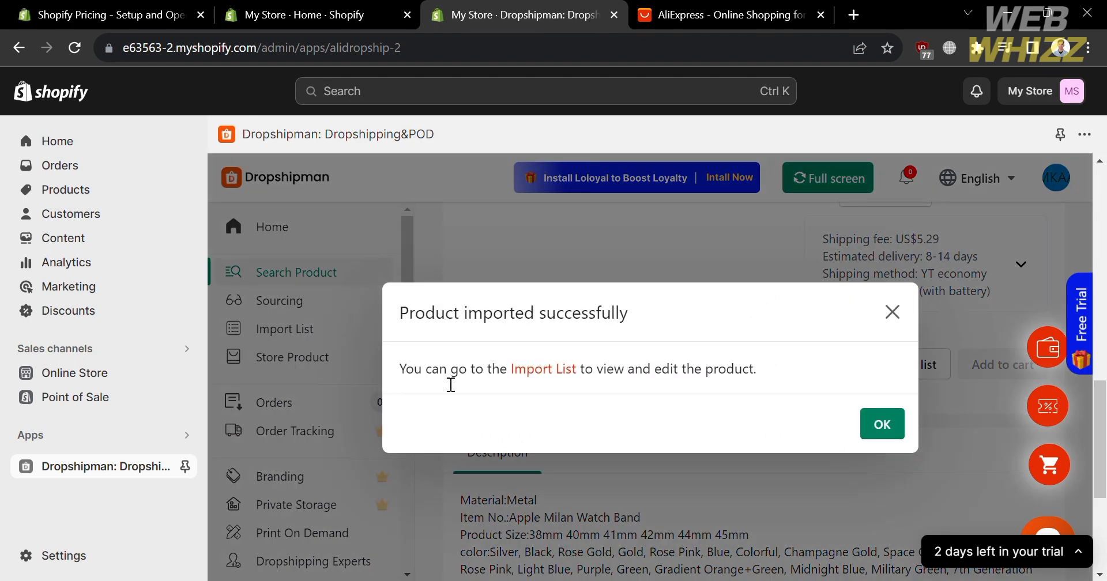
pyautogui.click(882, 425)
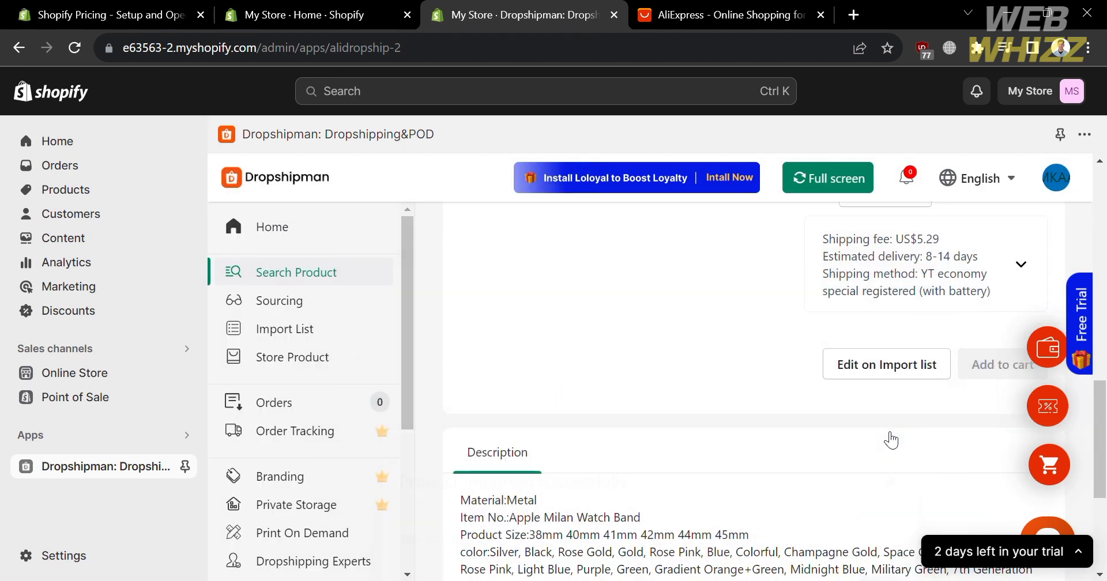
pyautogui.scroll(10, 696, 375)
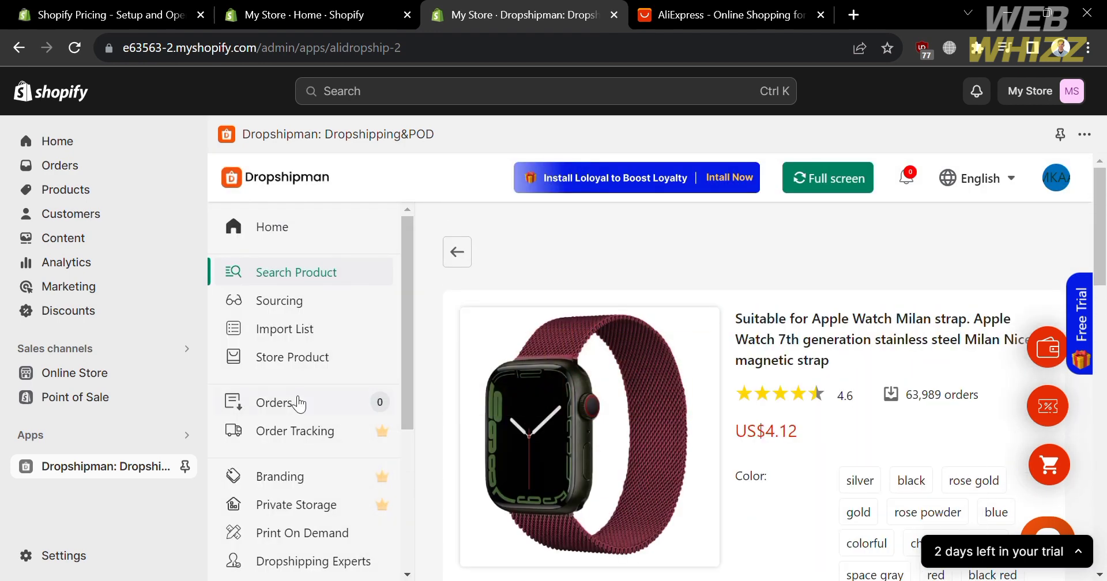
# - Open the Import List showing the Milan strap at ₱467.08 with 44 variants, and check its More actions
pyautogui.click(281, 340)
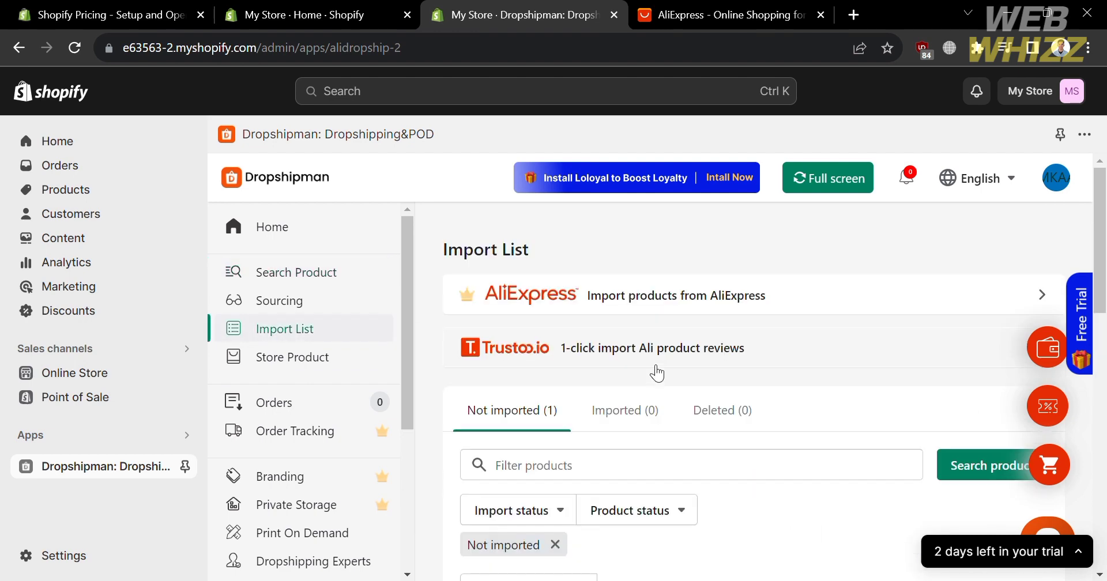
pyautogui.scroll(-5, 513, 519)
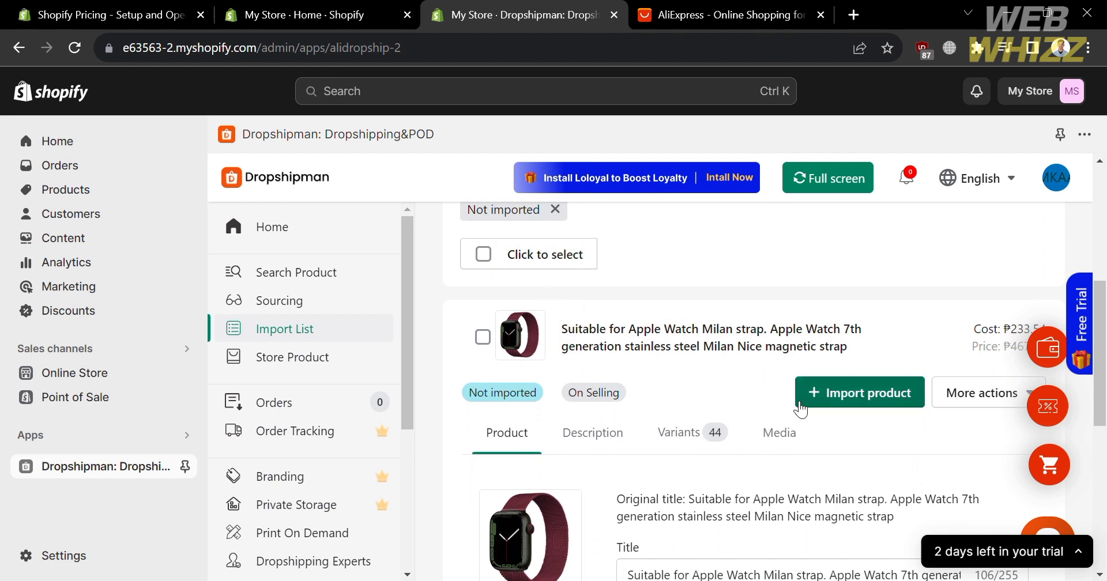
pyautogui.scroll(1, 660, 390)
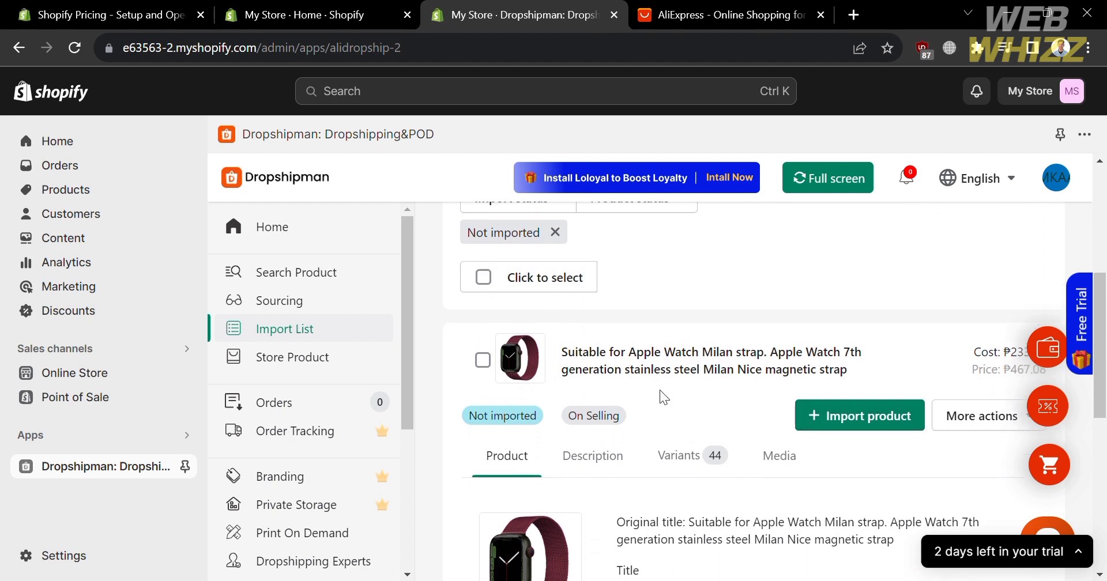
pyautogui.click(963, 418)
pyautogui.click(909, 451)
pyautogui.scroll(5, 627, 384)
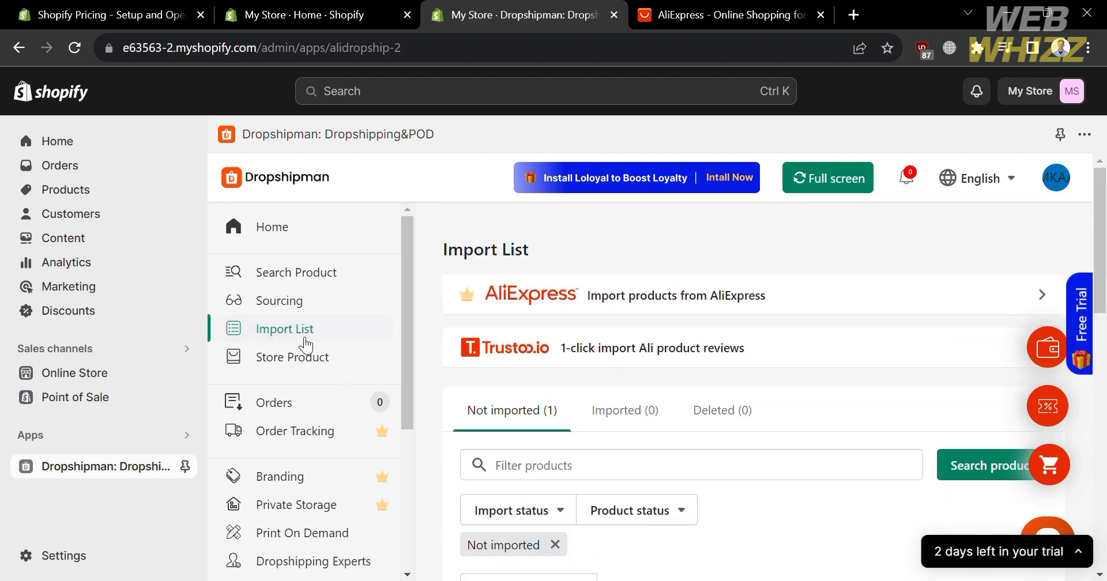
# - Go to Sourcing and open a new Sourcing Request form with a $10.00 target price
pyautogui.click(290, 316)
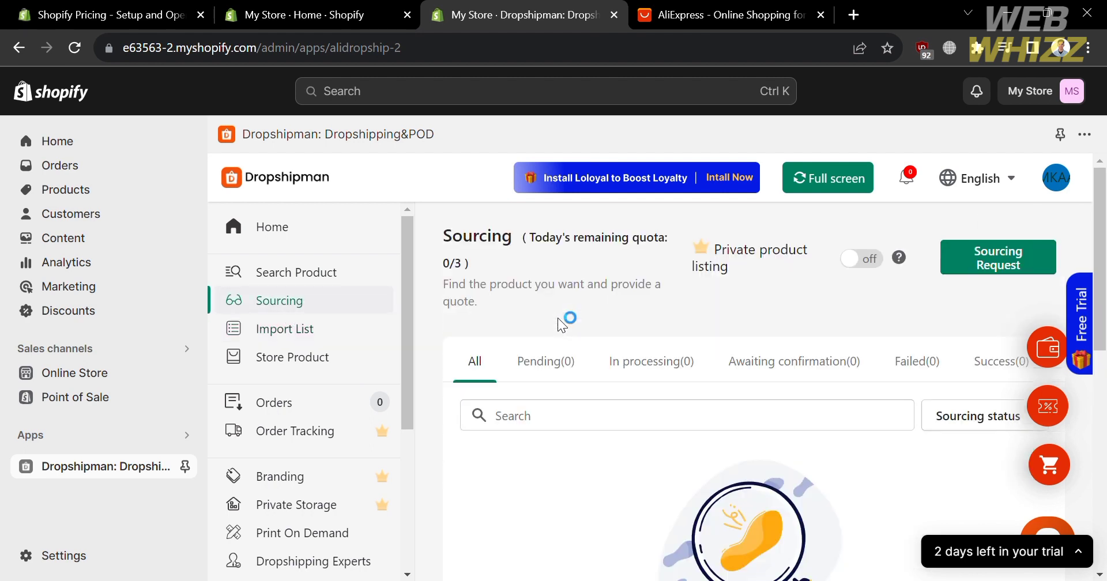
pyautogui.scroll(-5, 797, 479)
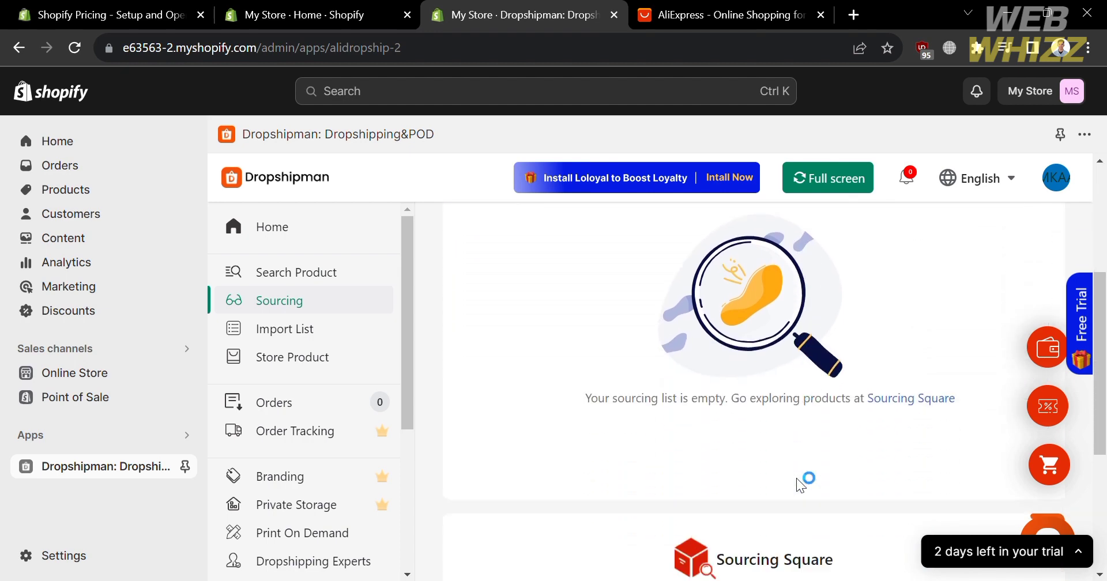
pyautogui.scroll(-2, 797, 479)
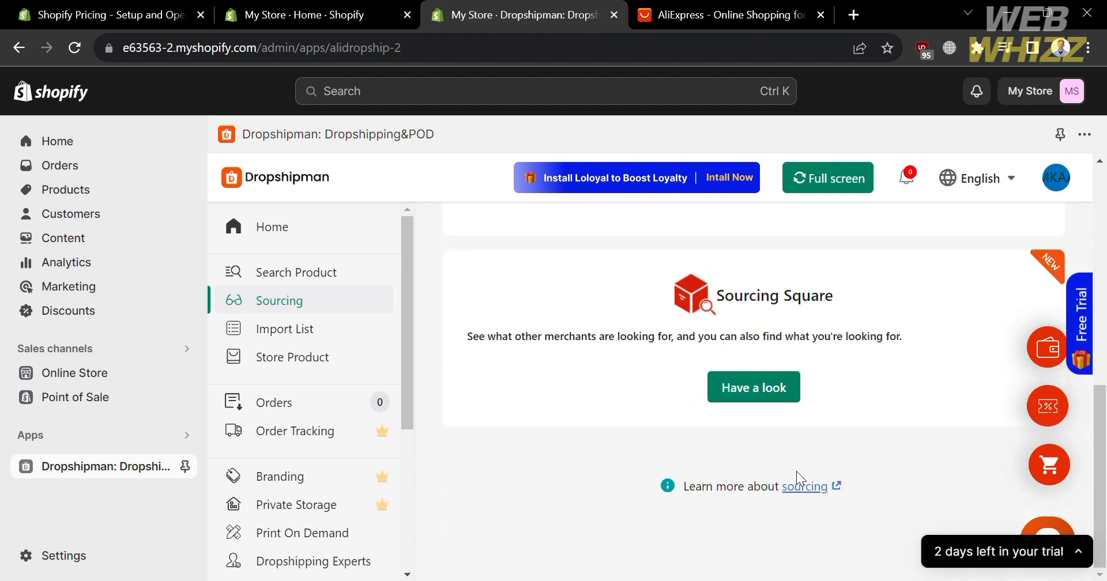
pyautogui.scroll(8, 796, 471)
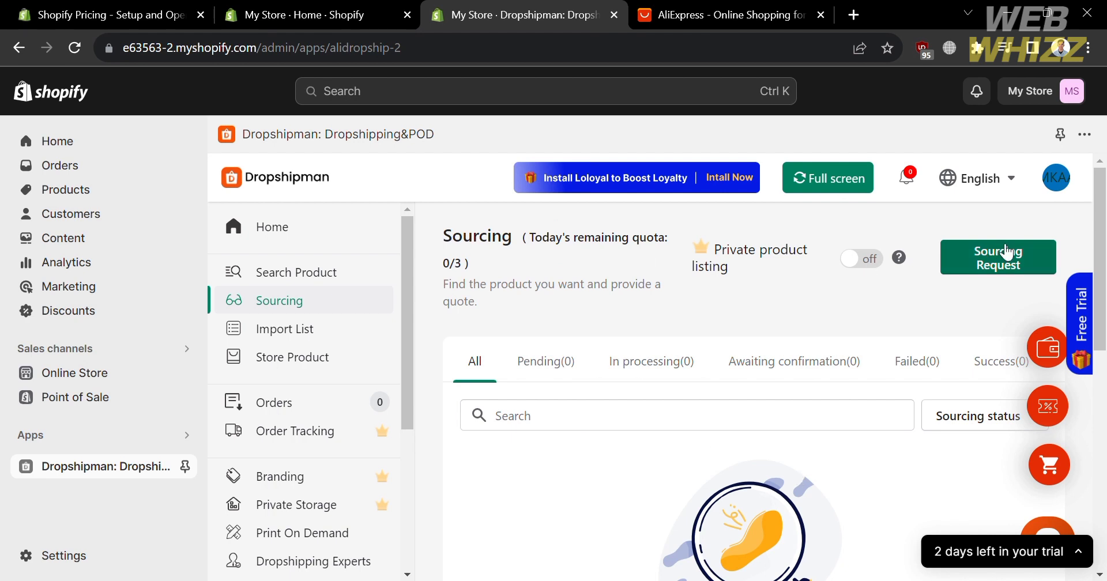
pyautogui.click(1026, 257)
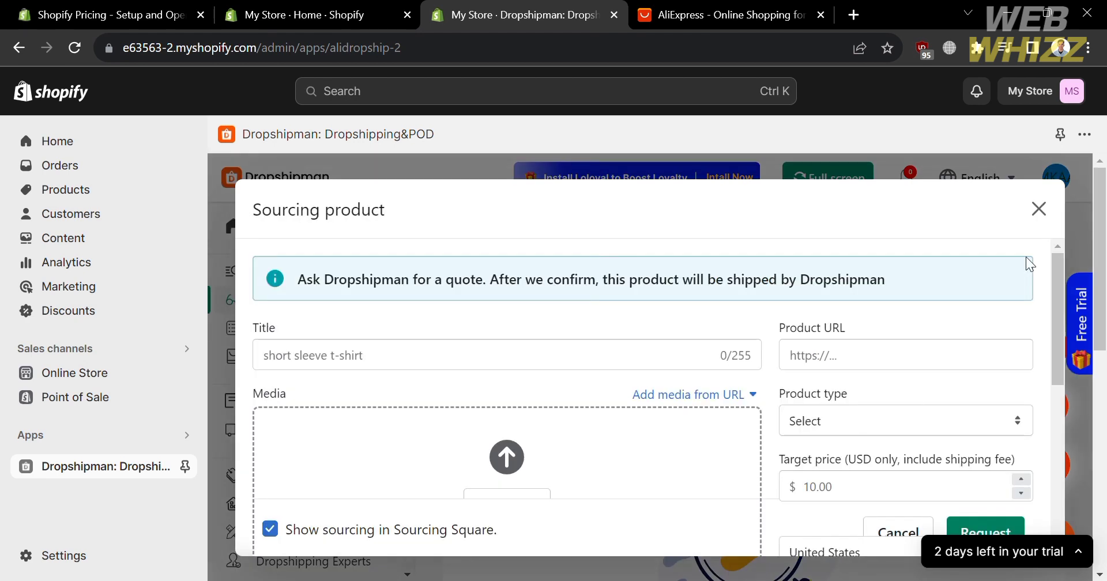
pyautogui.scroll(-2, 754, 444)
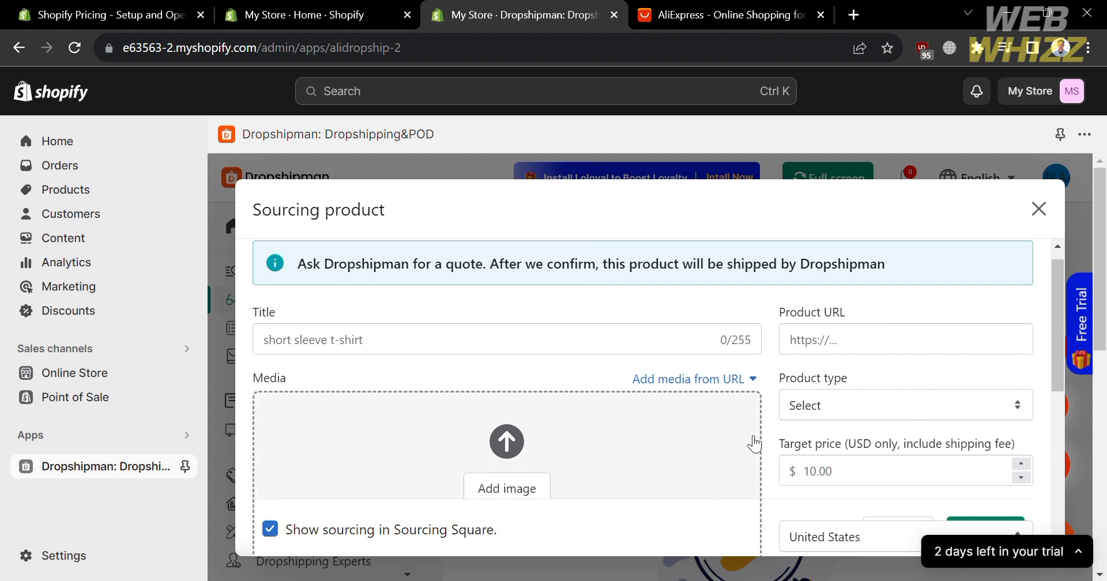
pyautogui.scroll(2, 753, 444)
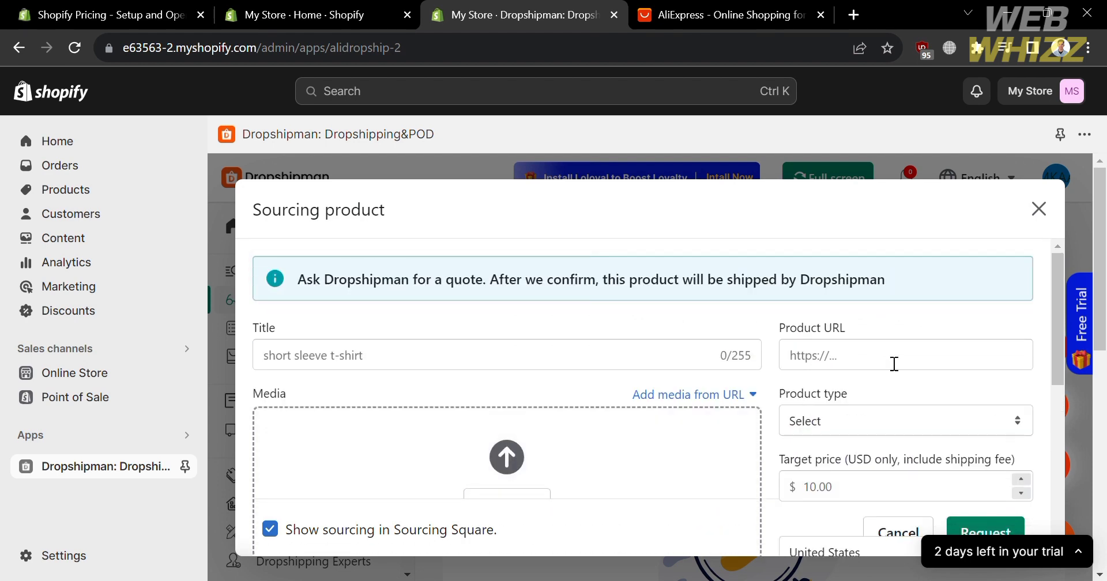
pyautogui.click(732, 13)
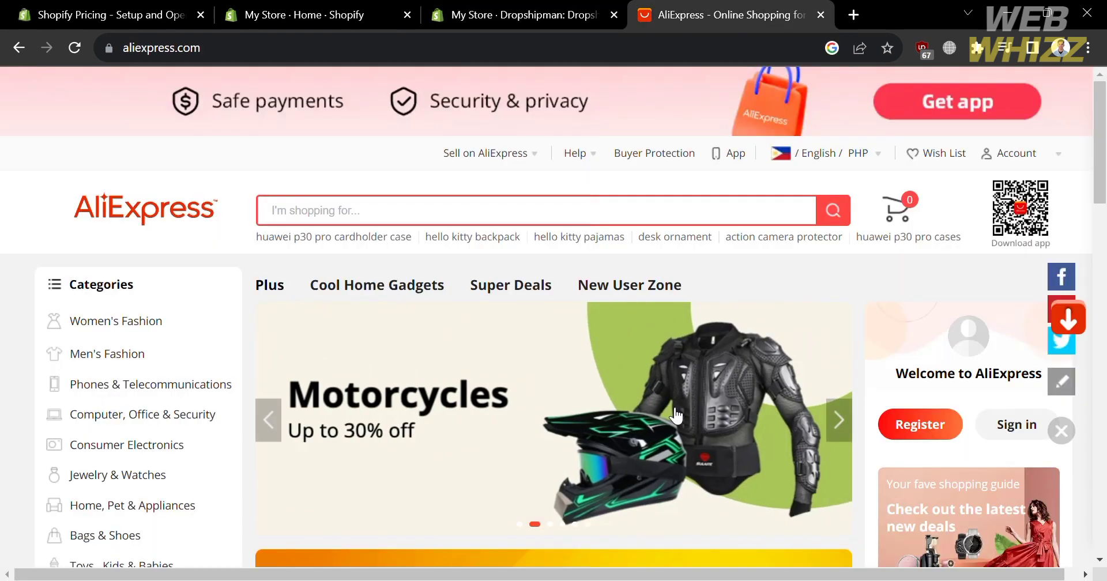
# - Open the black puffer jacket from AliExpress's More to love section
pyautogui.scroll(-10, 676, 415)
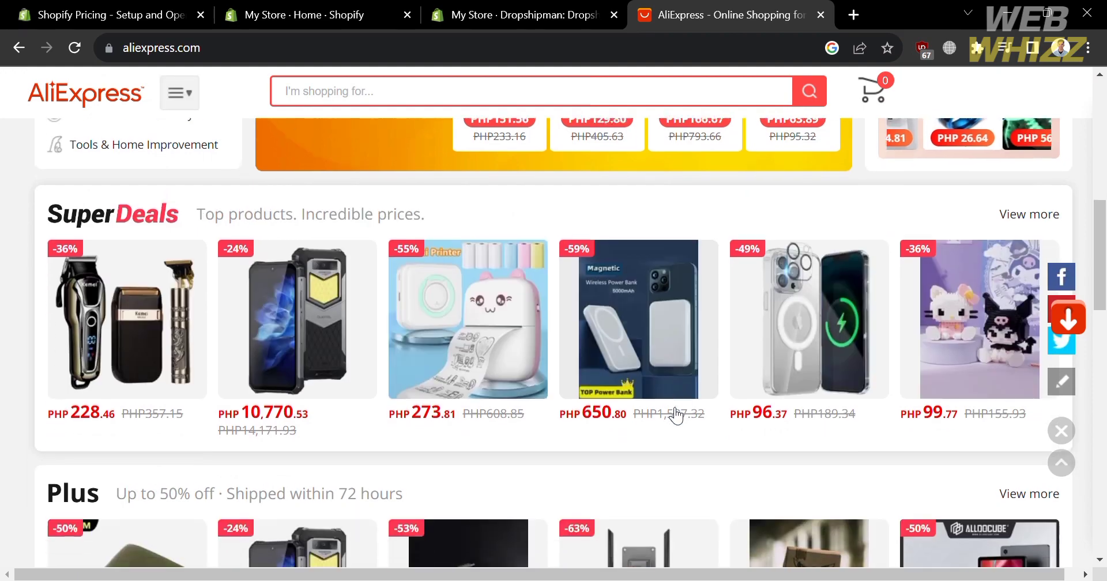
pyautogui.scroll(-8, 675, 415)
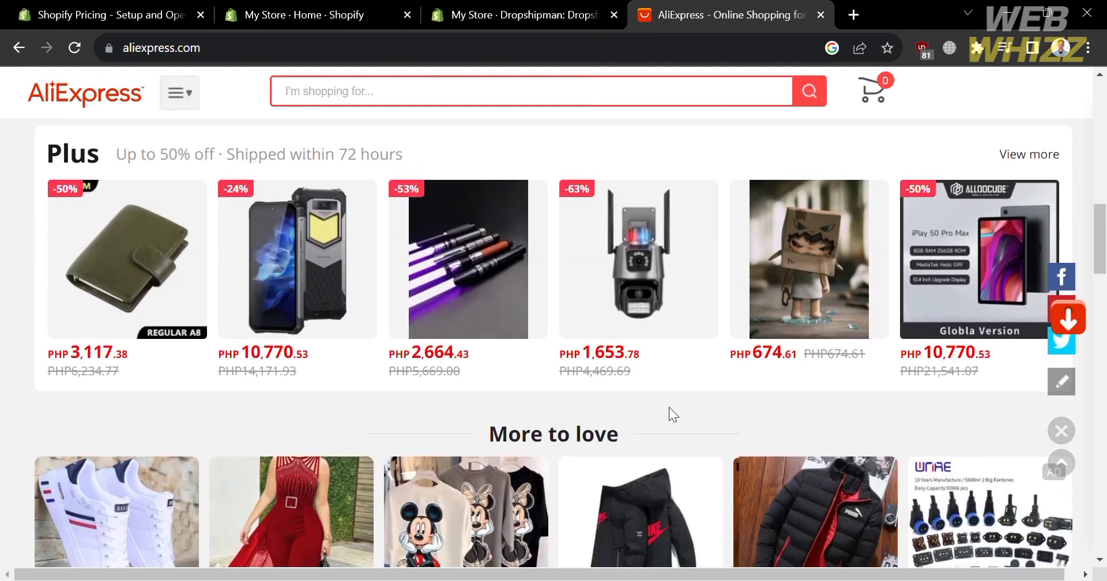
pyautogui.scroll(-6, 668, 406)
pyautogui.scroll(1, 675, 415)
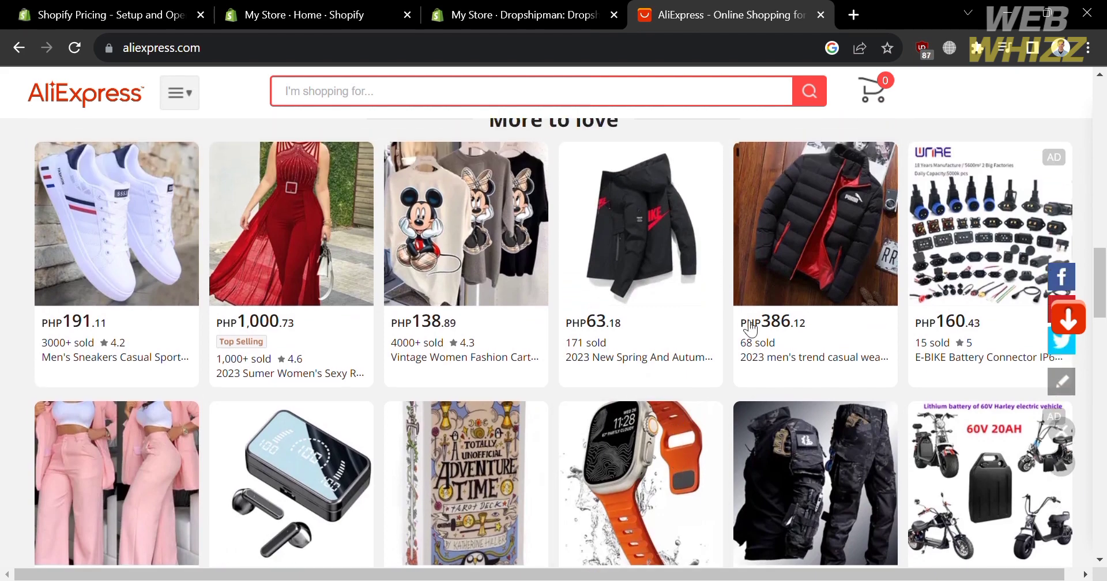
pyautogui.scroll(-4, 813, 487)
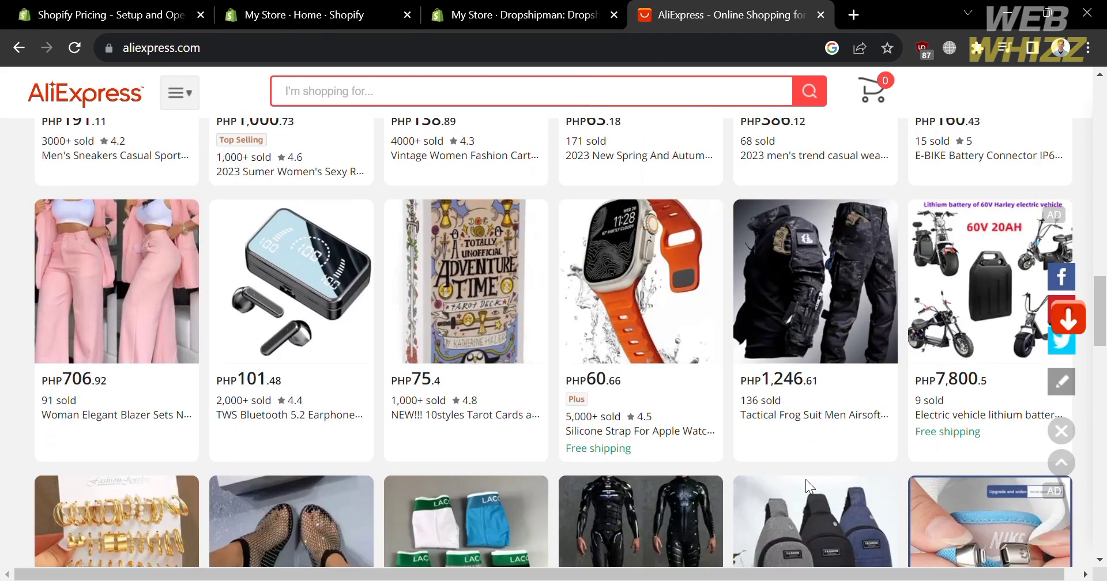
pyautogui.scroll(5, 805, 478)
pyautogui.click(842, 275)
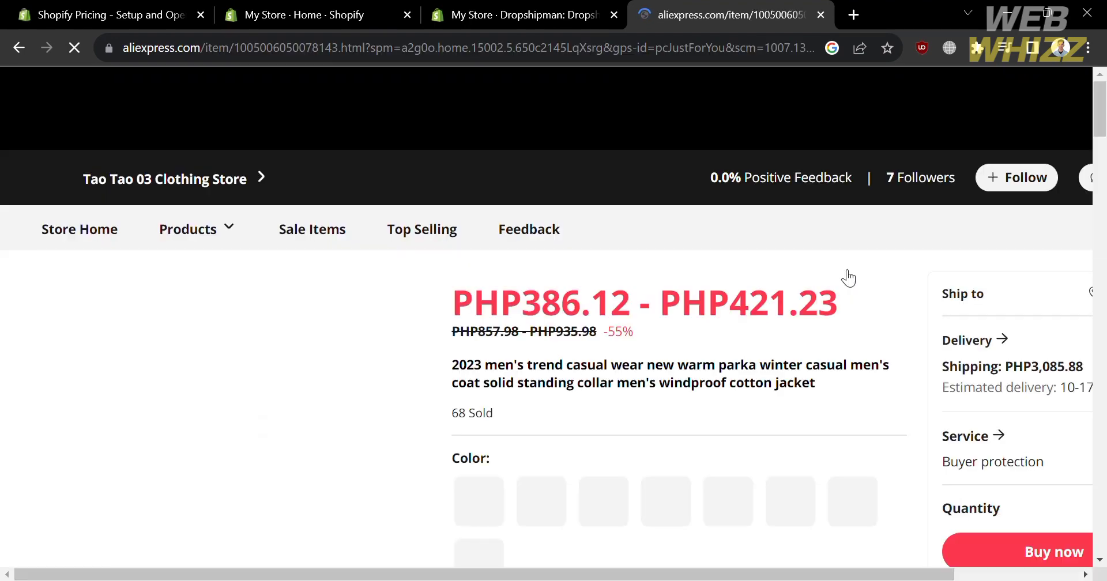
# - Review the parka at PHP 386.12 with PHP 3,085.88 shipping, then select its URL
pyautogui.scroll(-3, 483, 458)
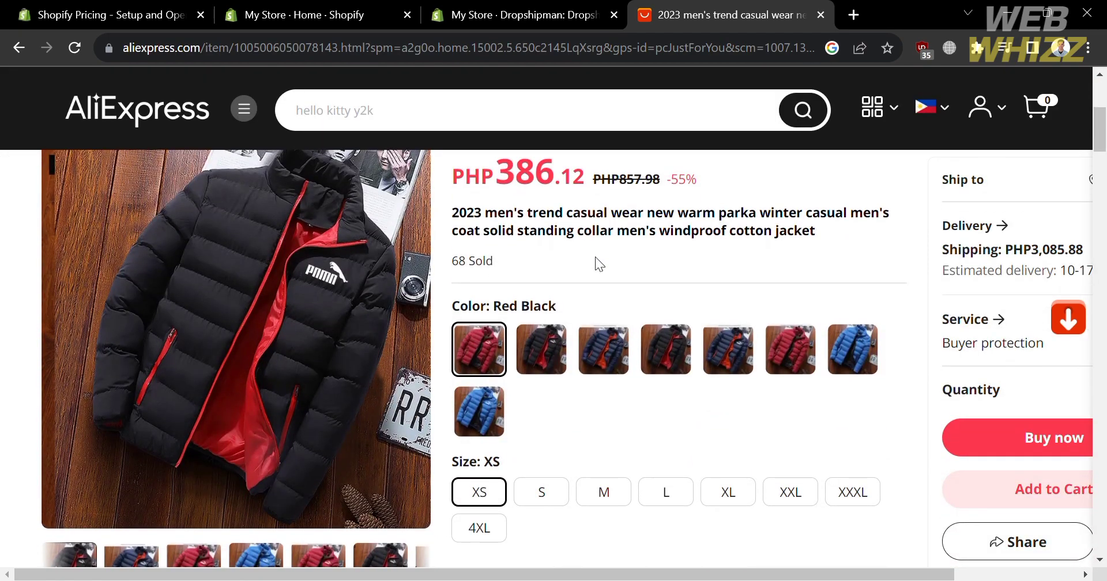
pyautogui.scroll(-10, 581, 465)
pyautogui.scroll(-5, 581, 466)
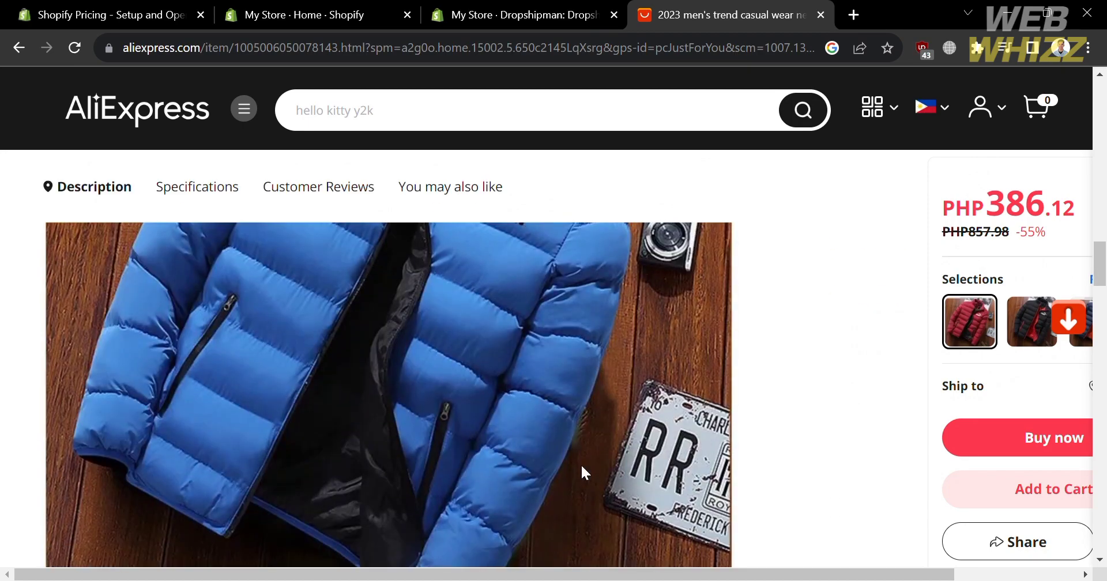
pyautogui.scroll(15, 581, 472)
pyautogui.scroll(5, 581, 465)
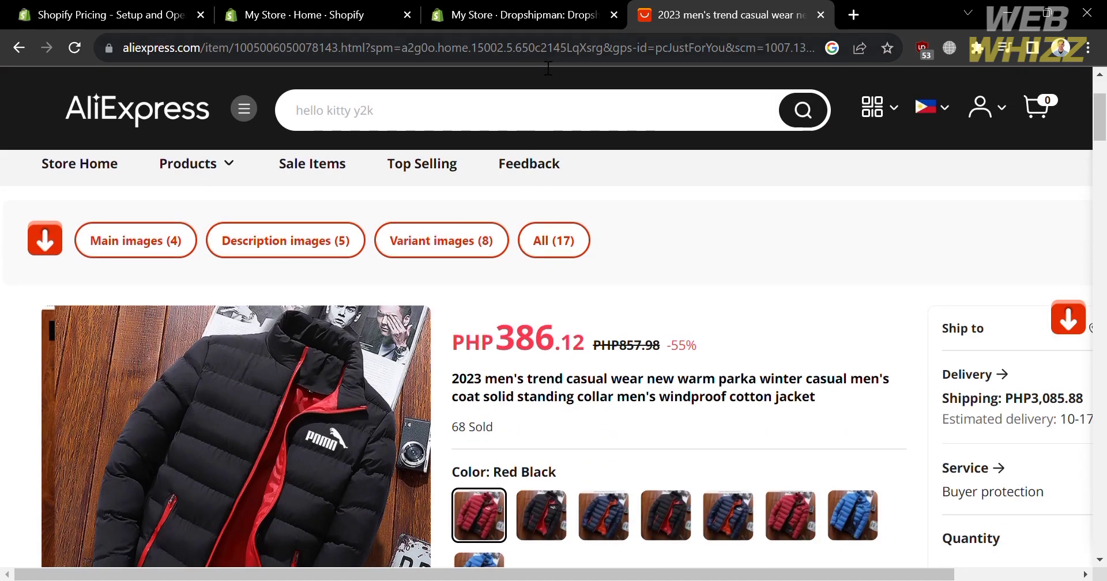
pyautogui.click(539, 51)
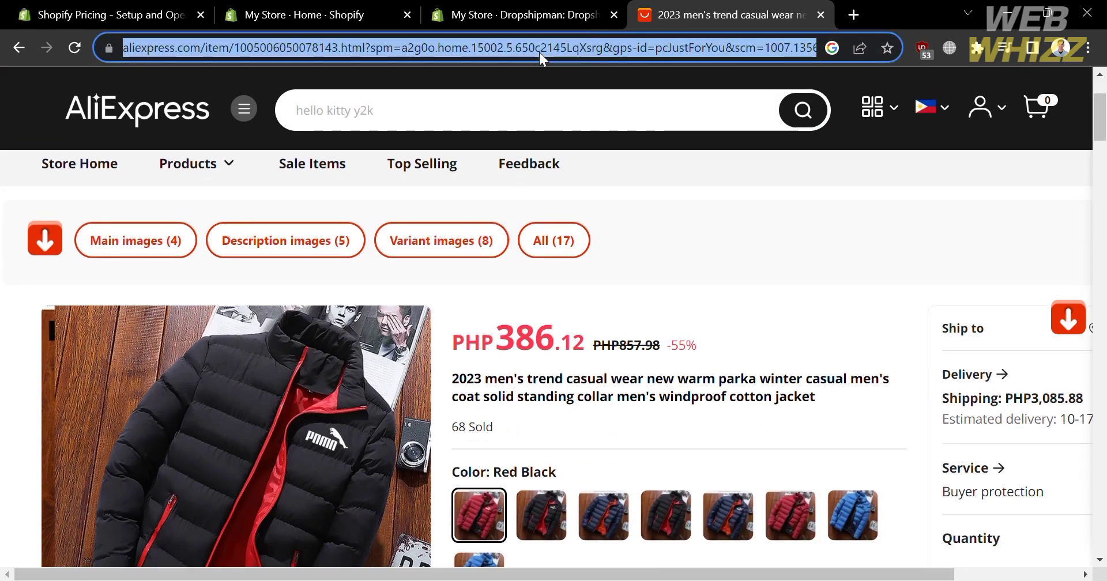
# - Paste the jacket's AliExpress page address into the sourcing request's Product URL field
pyautogui.click(539, 7)
pyautogui.click(850, 366)
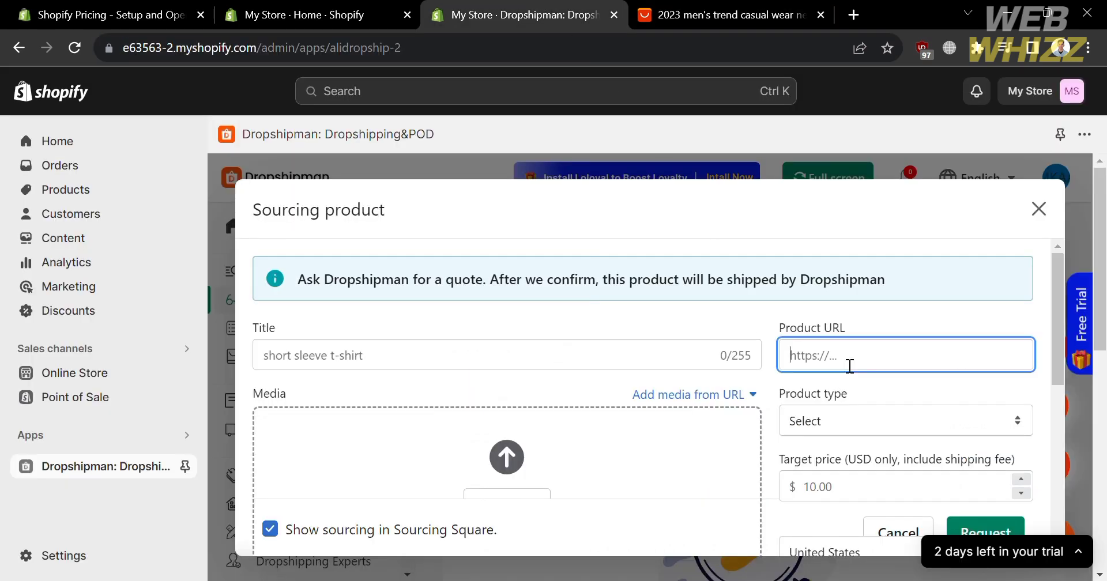
pyautogui.hotkey('ctrl', 'v')
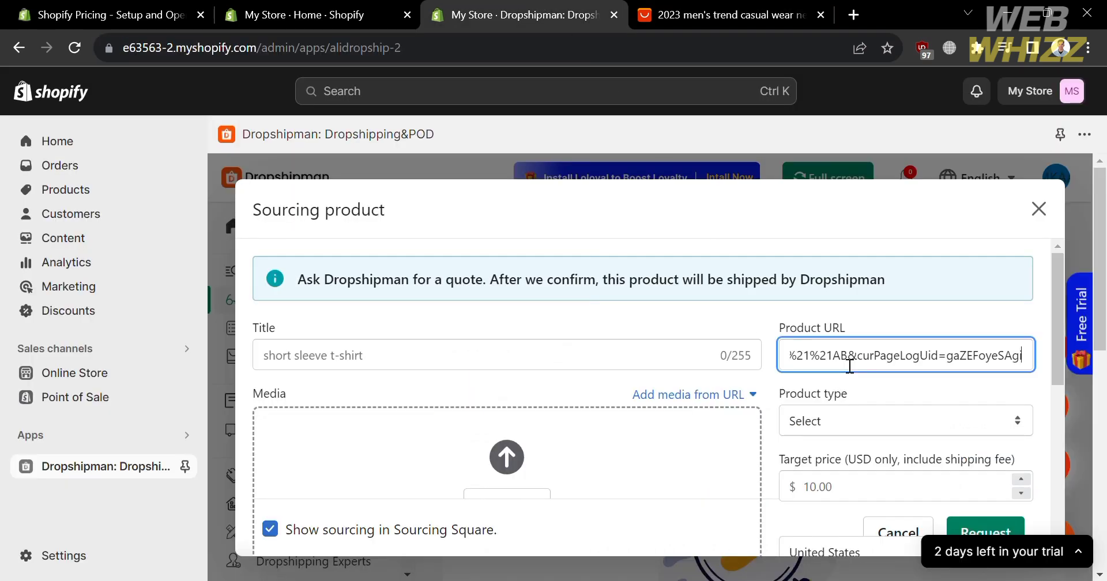
pyautogui.click(1022, 375)
# - Look over the empty title field and the AliExpress jacket page, then return to the sourcing request
pyautogui.click(611, 356)
pyautogui.scroll(-4, 611, 356)
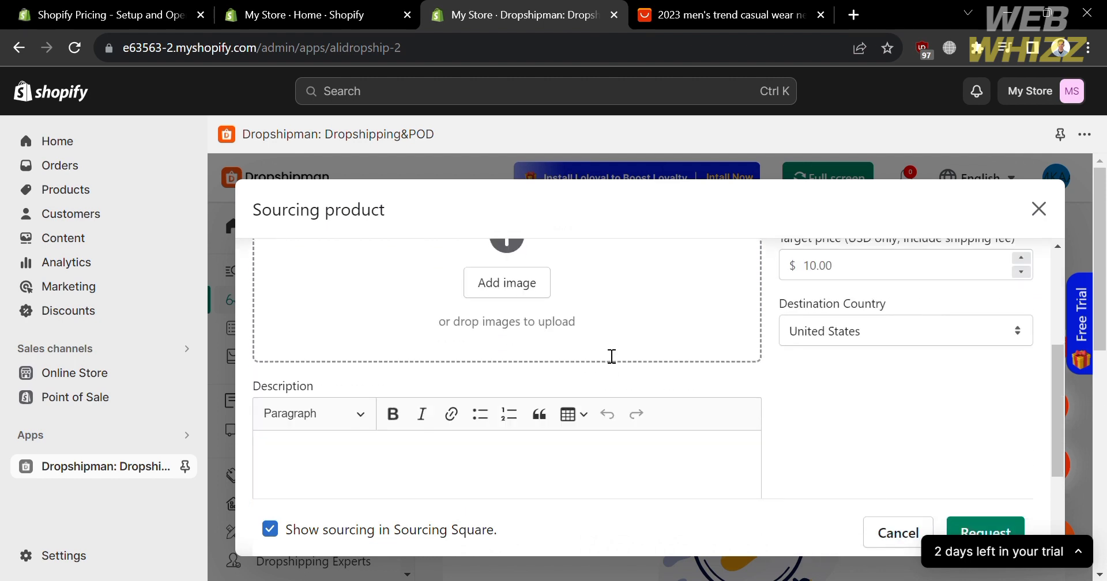
pyautogui.scroll(-3, 611, 357)
pyautogui.click(724, 14)
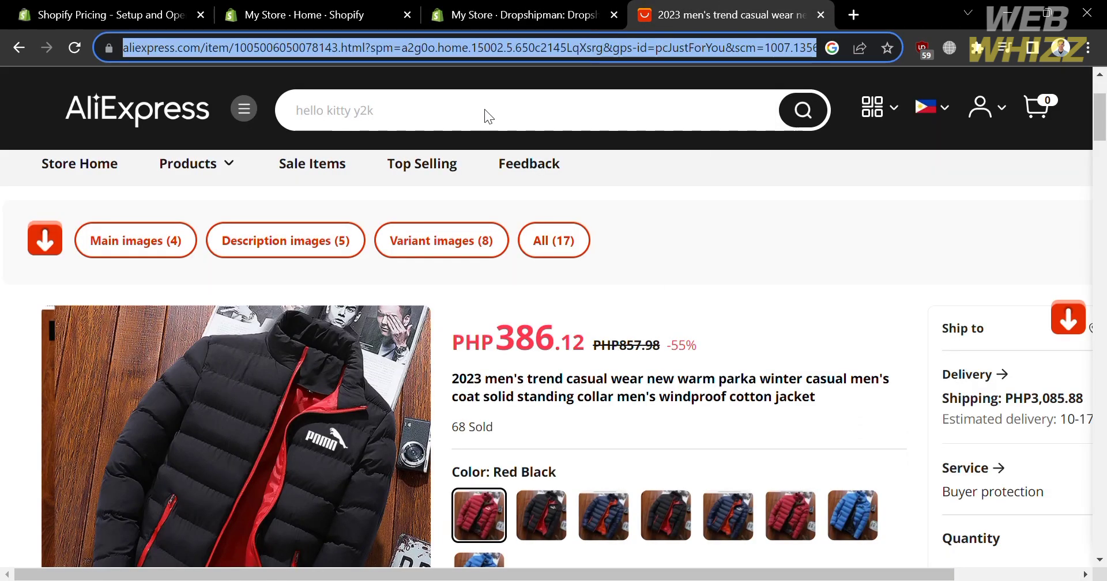
pyautogui.click(507, 15)
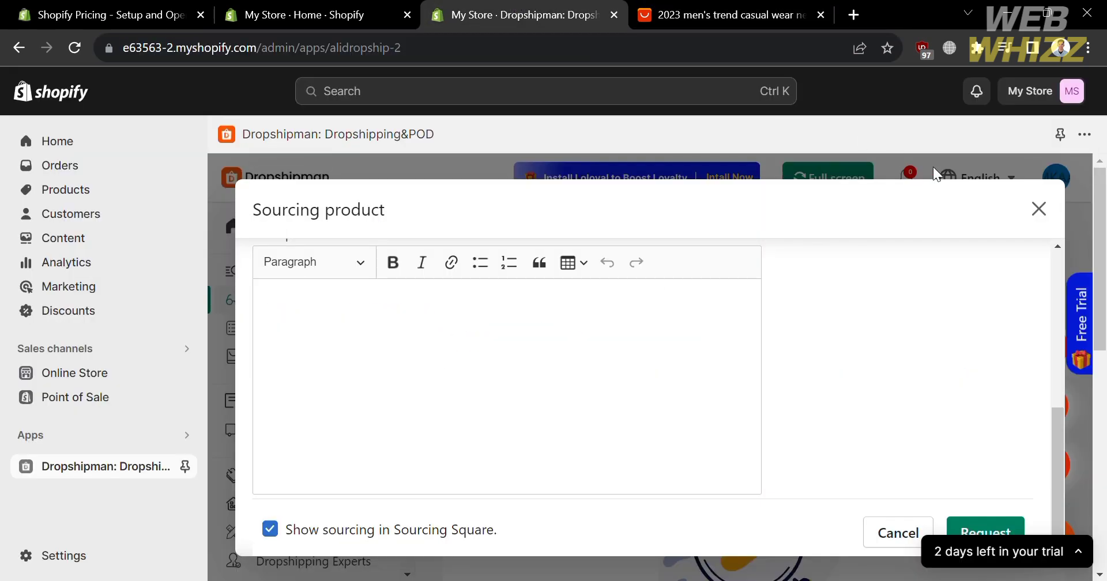
# - Close the Sourcing product dialog without sending it and go to Dropshipman's Import List
pyautogui.click(1041, 212)
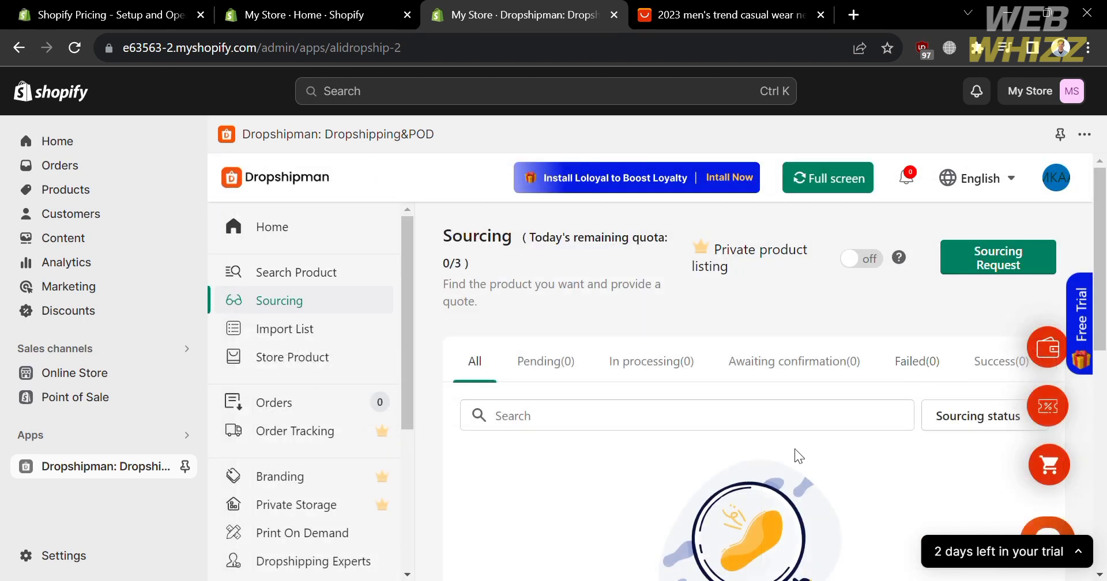
pyautogui.scroll(-3, 794, 448)
pyautogui.click(739, 272)
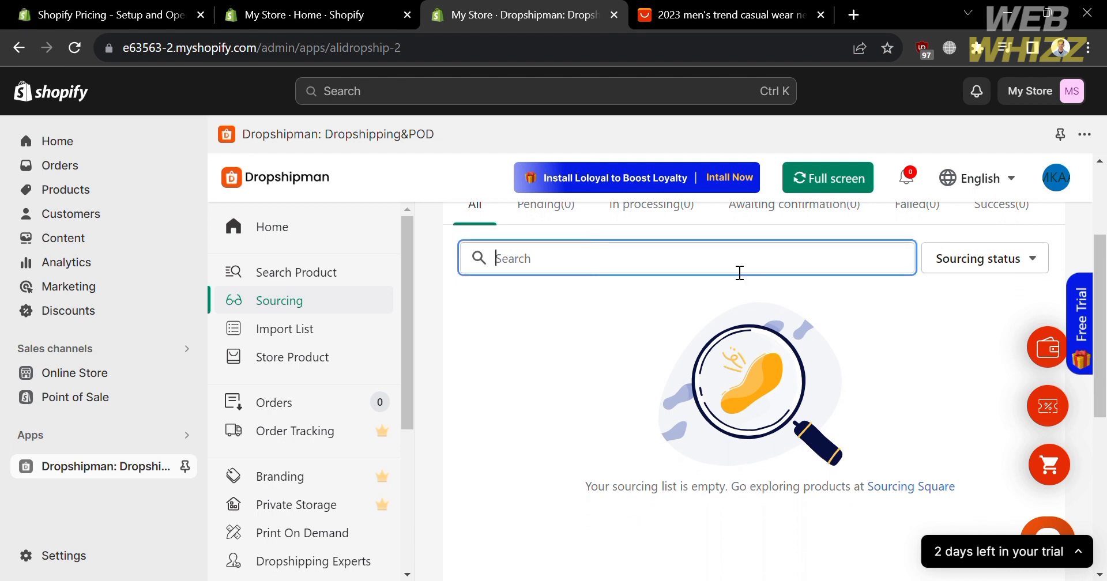
pyautogui.scroll(-5, 798, 387)
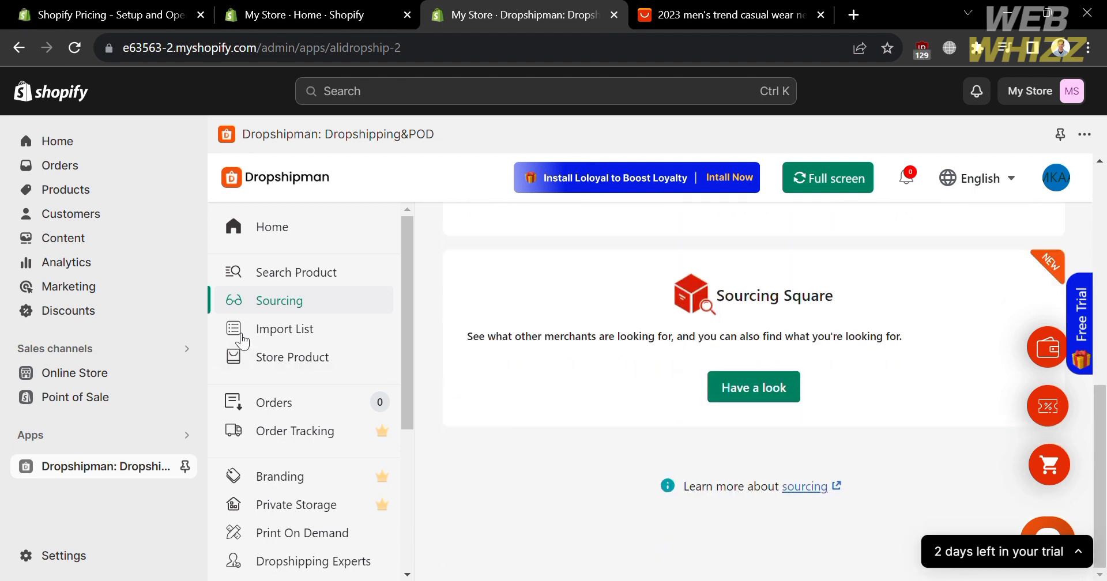
pyautogui.click(326, 341)
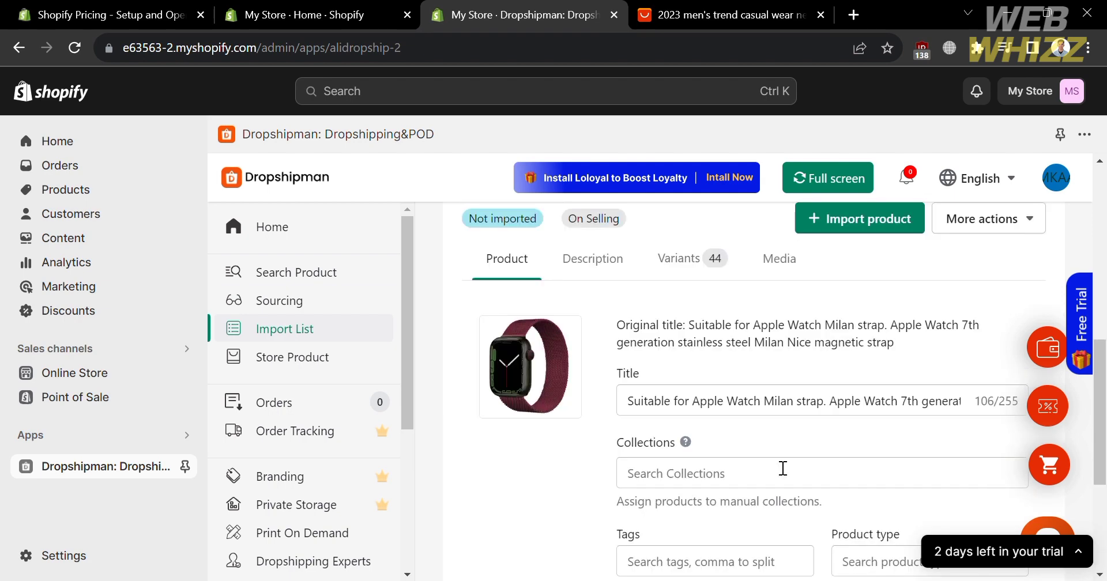
# - Look over the Milan strap's import card and view its description (Material: Metal, sizes 38mm–45mm)
pyautogui.scroll(-5, 781, 467)
pyautogui.scroll(9, 781, 467)
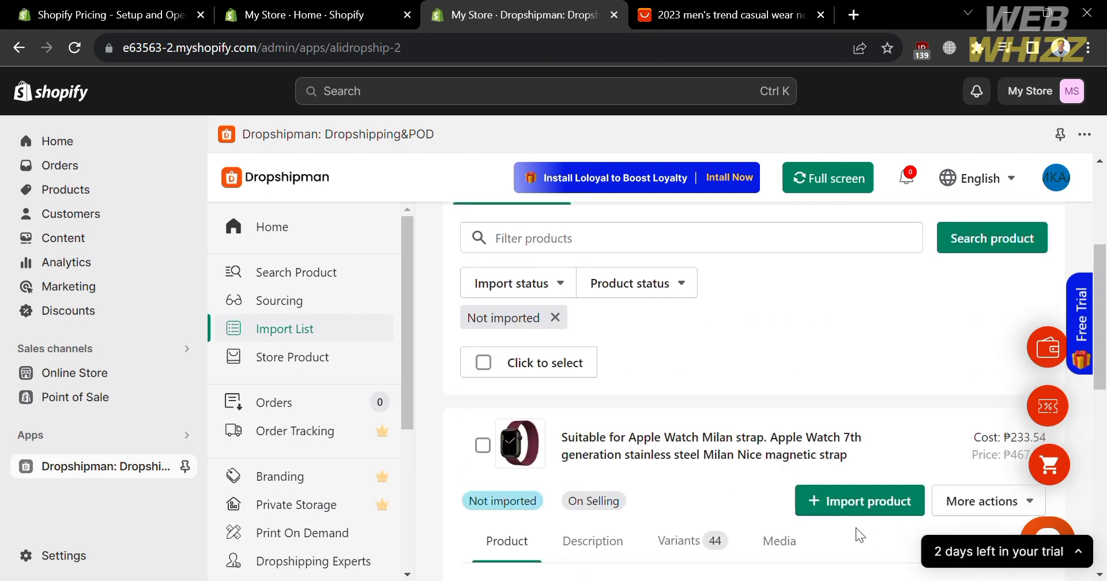
pyautogui.scroll(-8, 871, 501)
pyautogui.scroll(2, 871, 505)
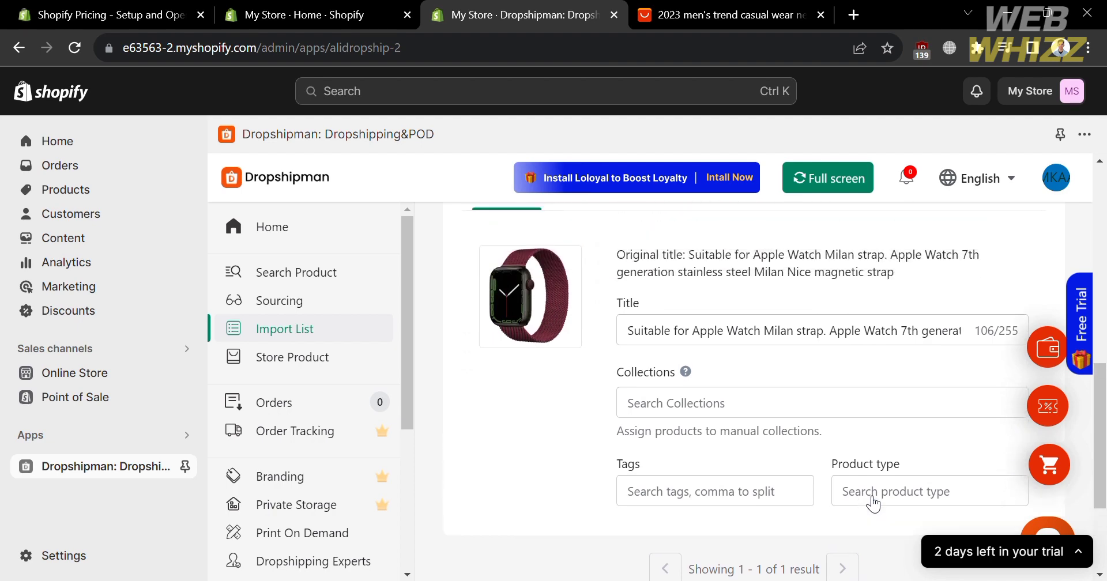
pyautogui.scroll(4, 870, 501)
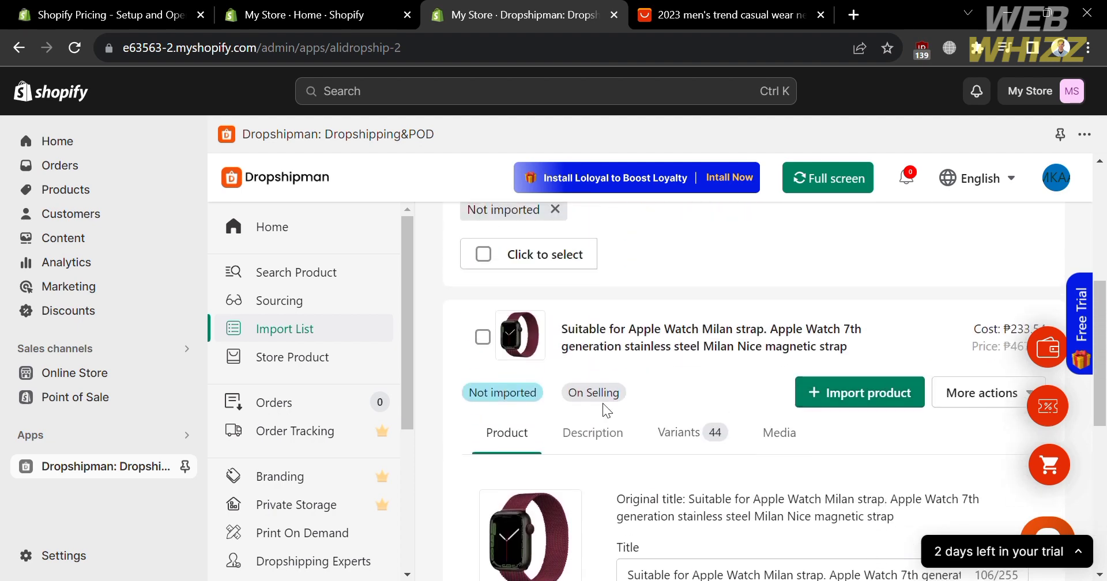
pyautogui.click(590, 434)
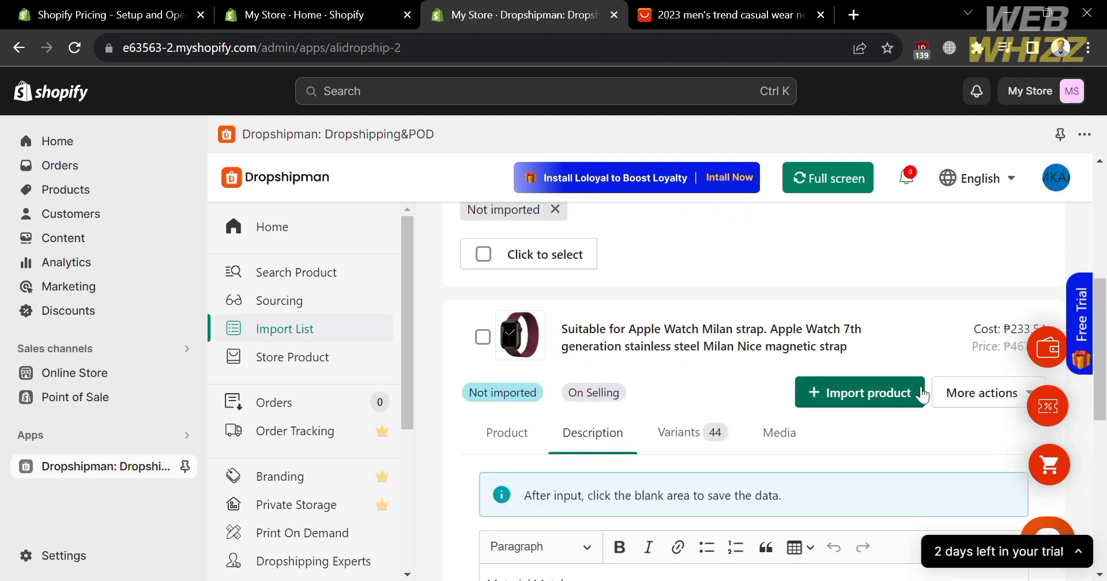
pyautogui.scroll(-5, 889, 410)
pyautogui.scroll(4, 888, 411)
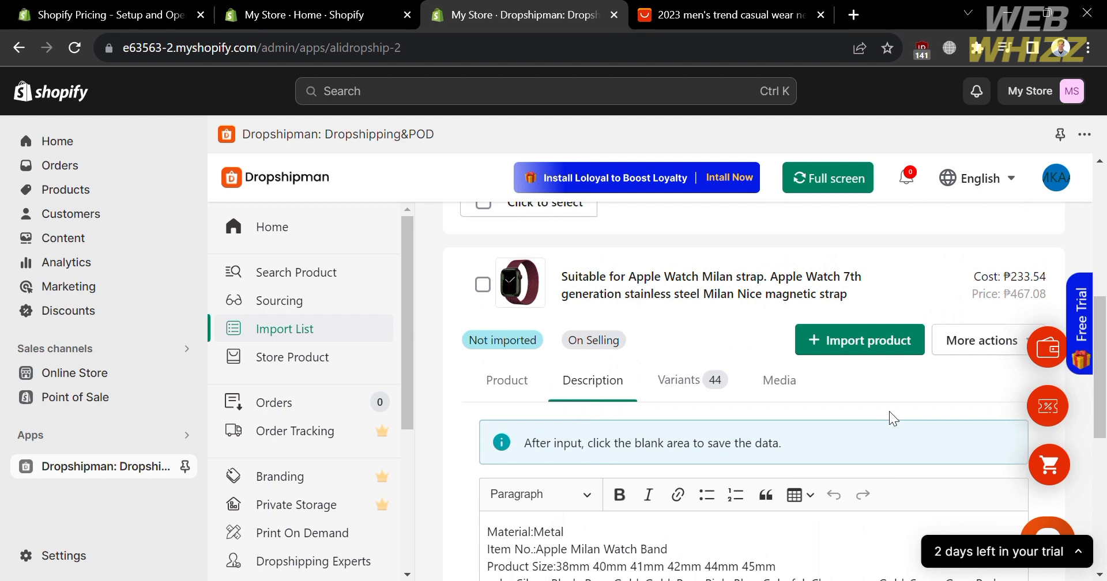
pyautogui.scroll(1, 889, 410)
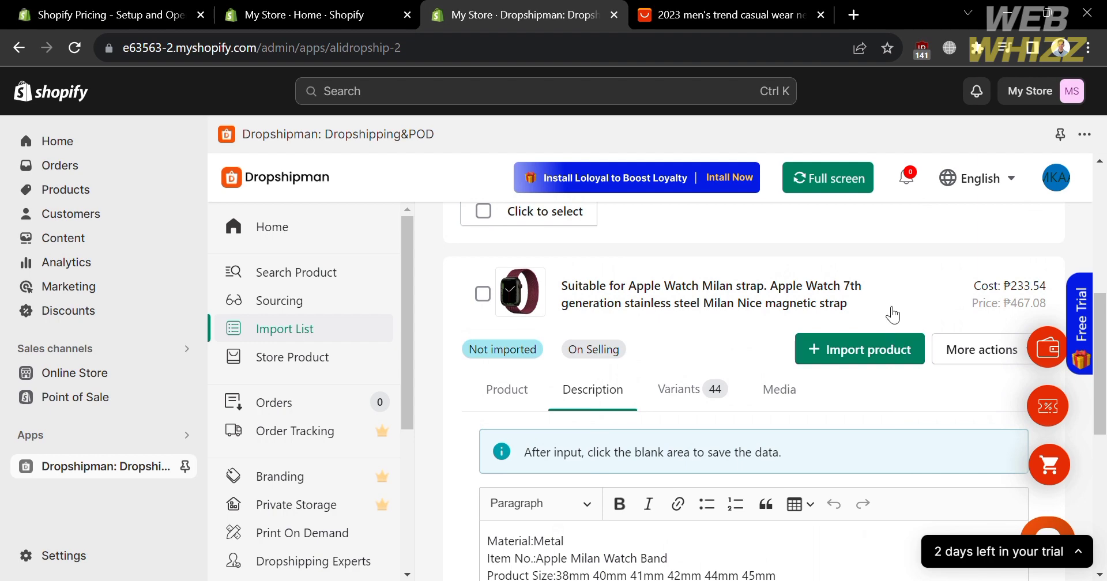
# - Import the Apple Watch Milan strap into the Shopify store and confirm
pyautogui.click(890, 361)
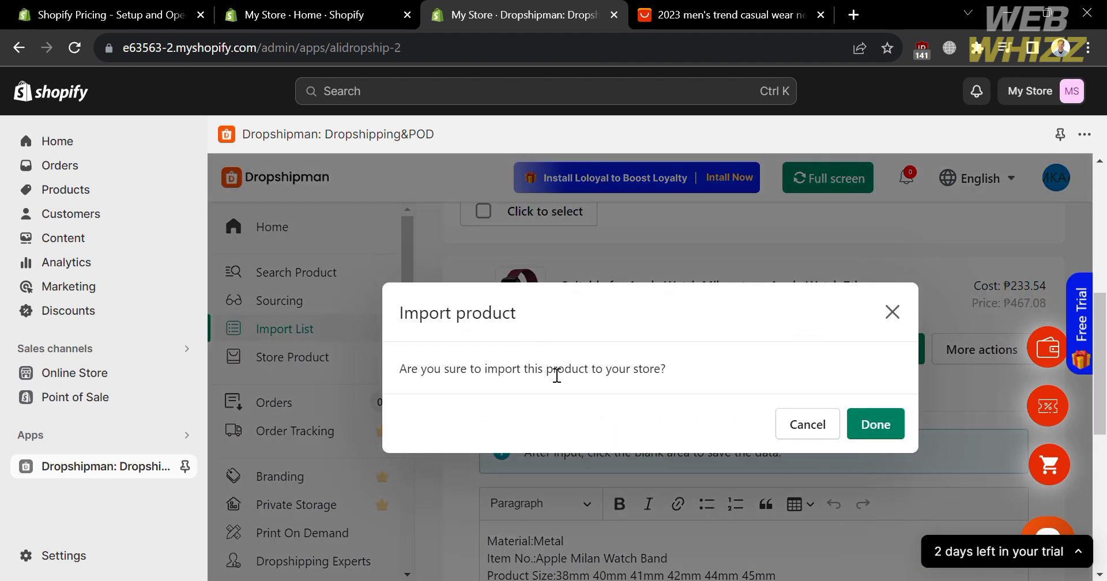
pyautogui.click(876, 423)
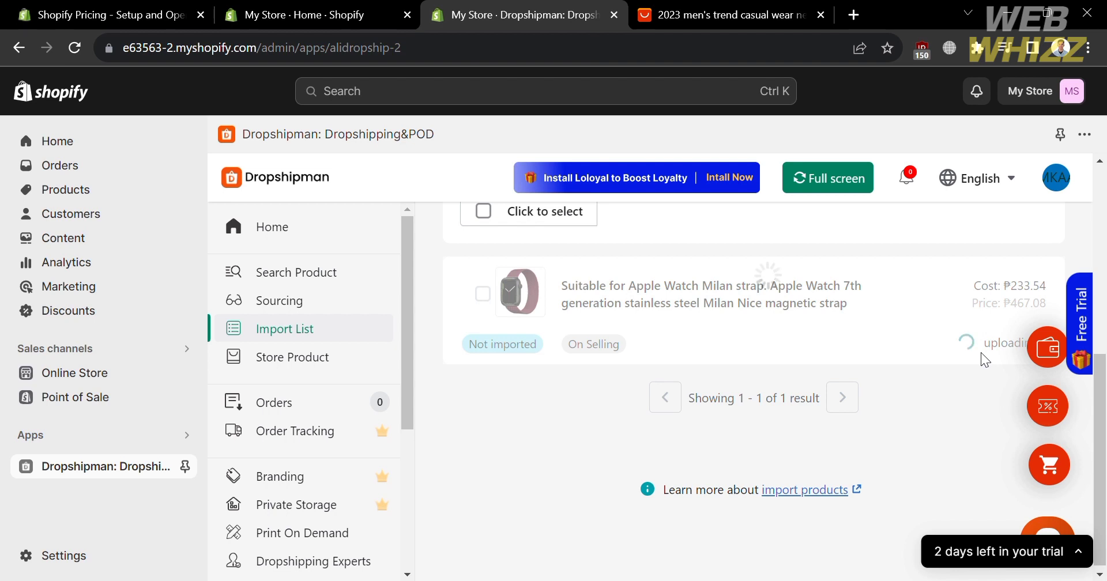
pyautogui.scroll(2, 981, 359)
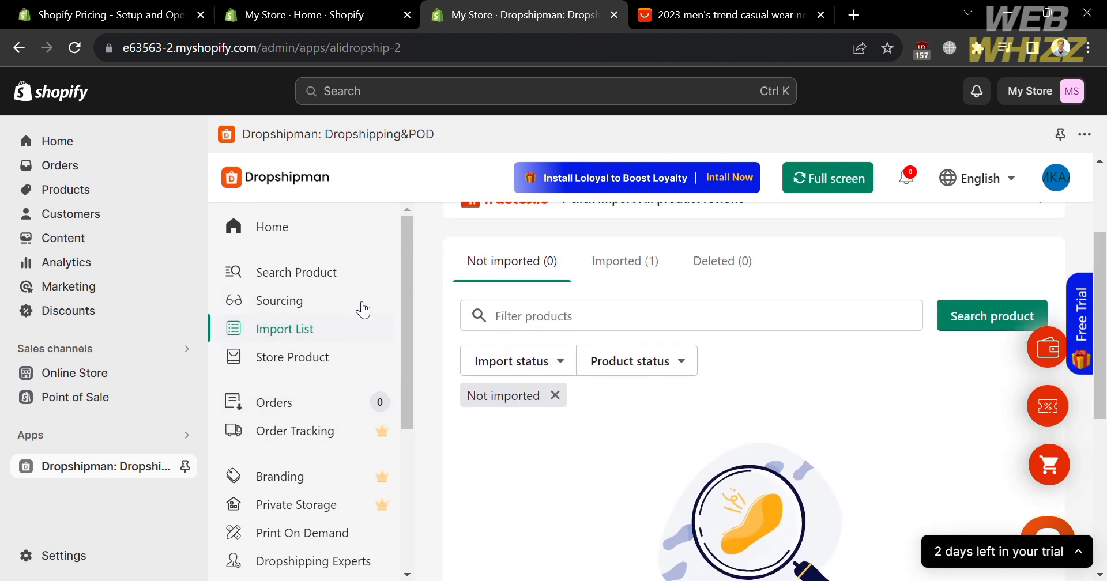
# - Find the strap under Imported (1) as On Selling and open its Shopify product page
pyautogui.click(329, 306)
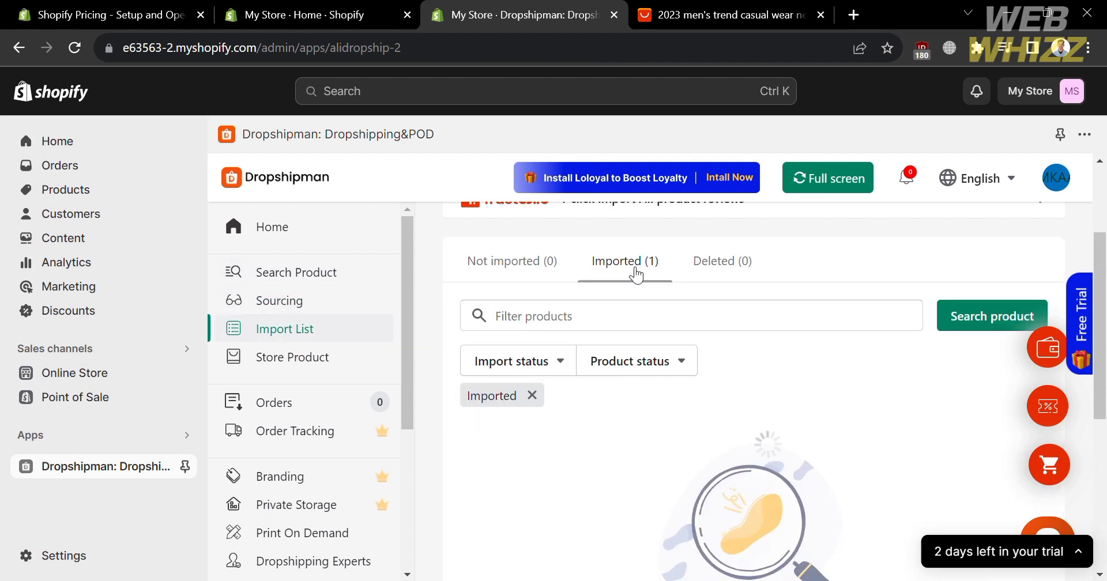
pyautogui.scroll(-2, 678, 392)
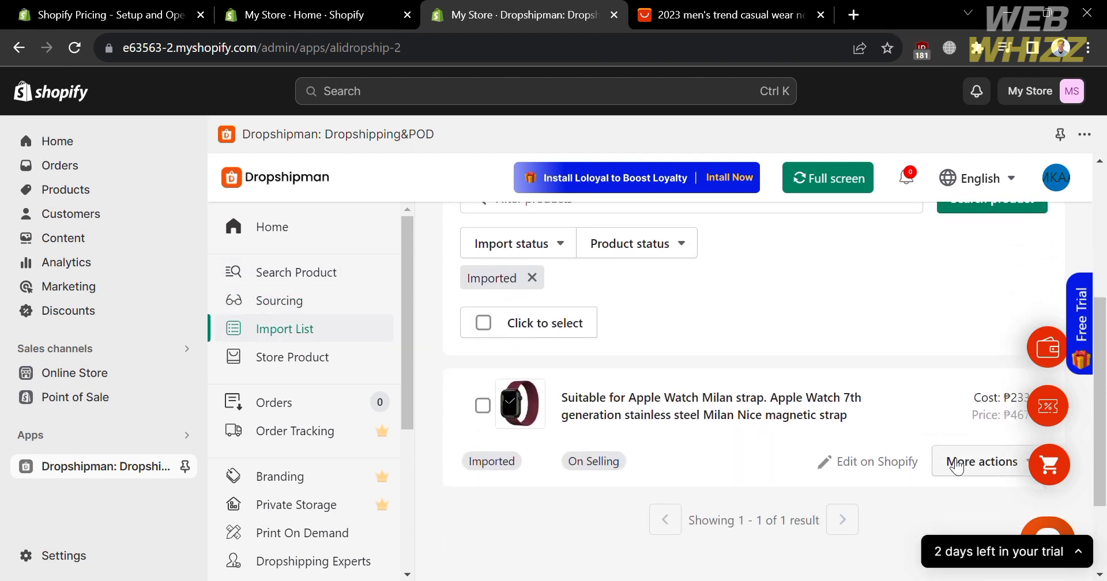
pyautogui.click(876, 462)
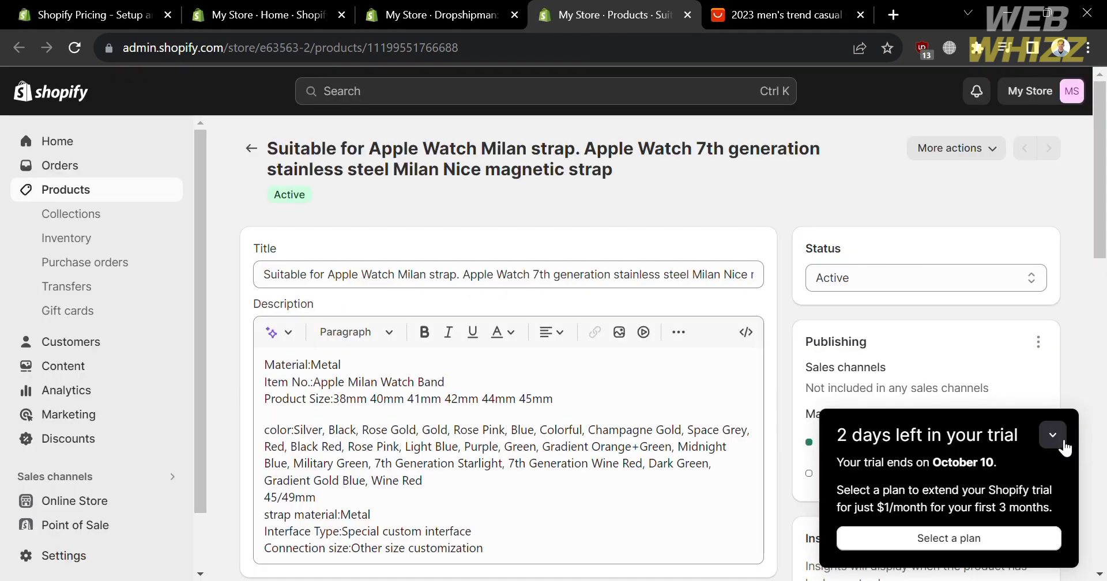
# - Dismiss the trial reminder, check the strap's media and 44 variants, then return to Products
pyautogui.click(1064, 448)
pyautogui.scroll(-12, 728, 440)
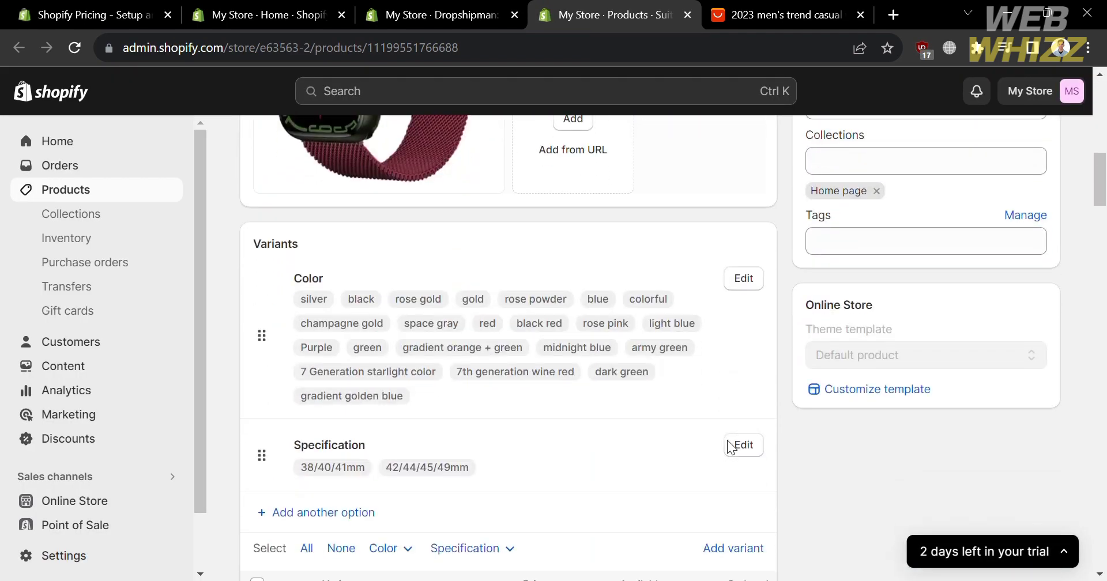
pyautogui.scroll(-20, 729, 446)
pyautogui.scroll(20, 733, 448)
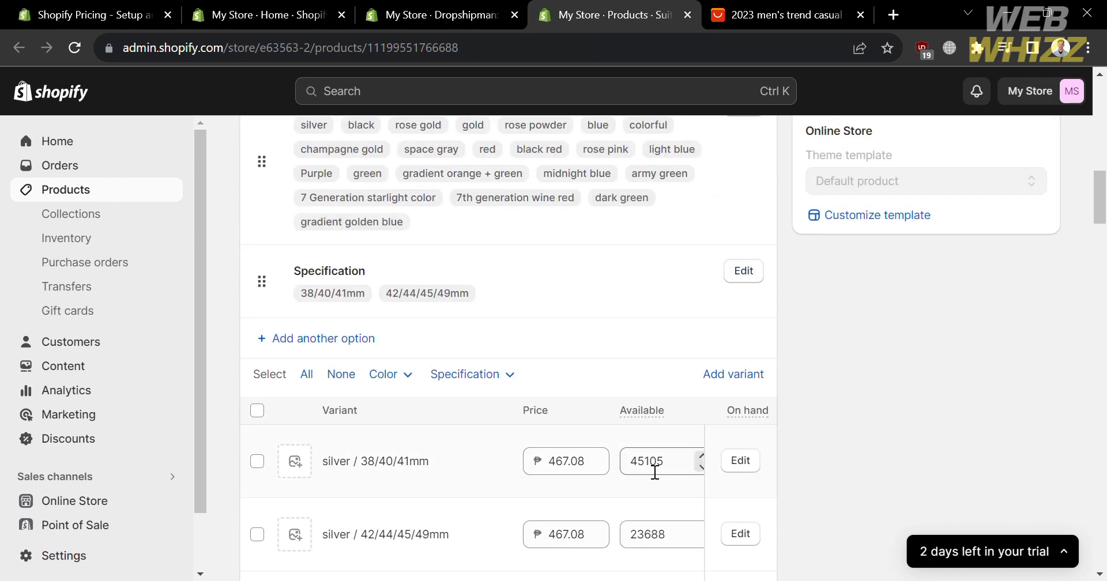
pyautogui.hscroll(5, 657, 467)
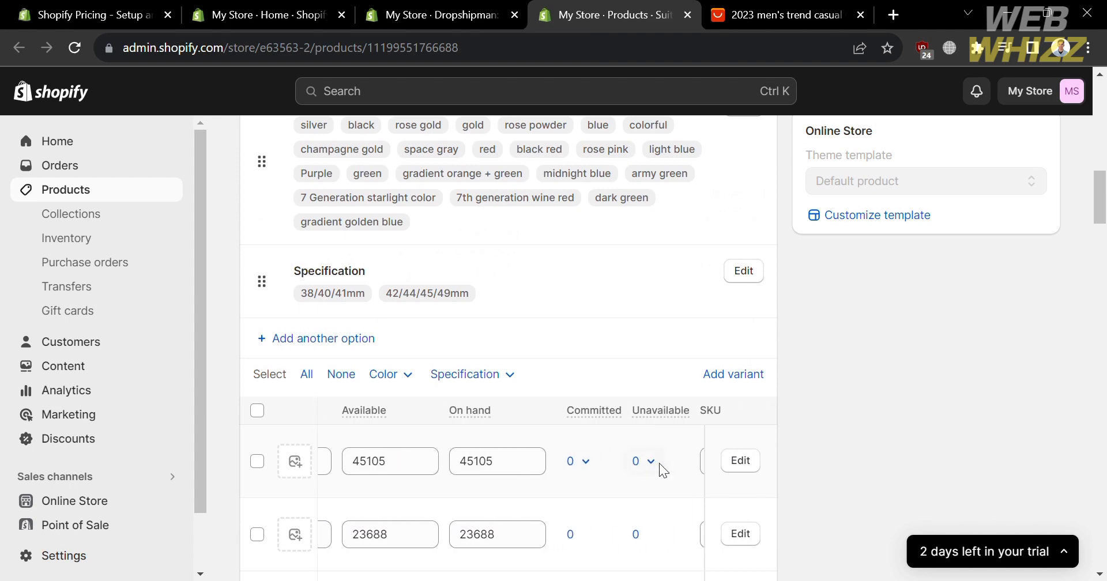
pyautogui.hscroll(3, 659, 462)
pyautogui.scroll(7, 659, 463)
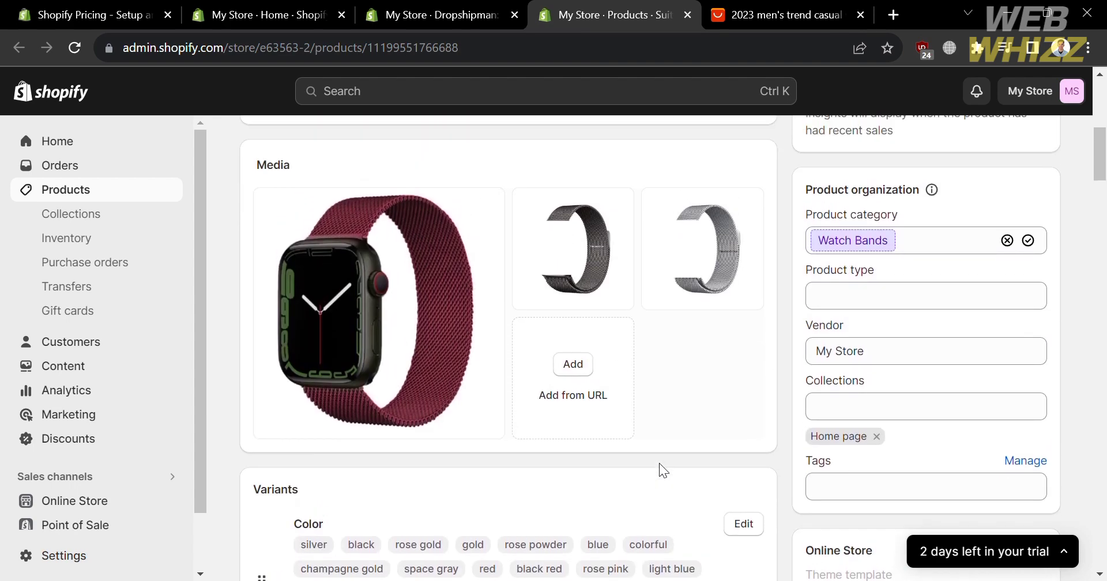
pyautogui.scroll(8, 660, 464)
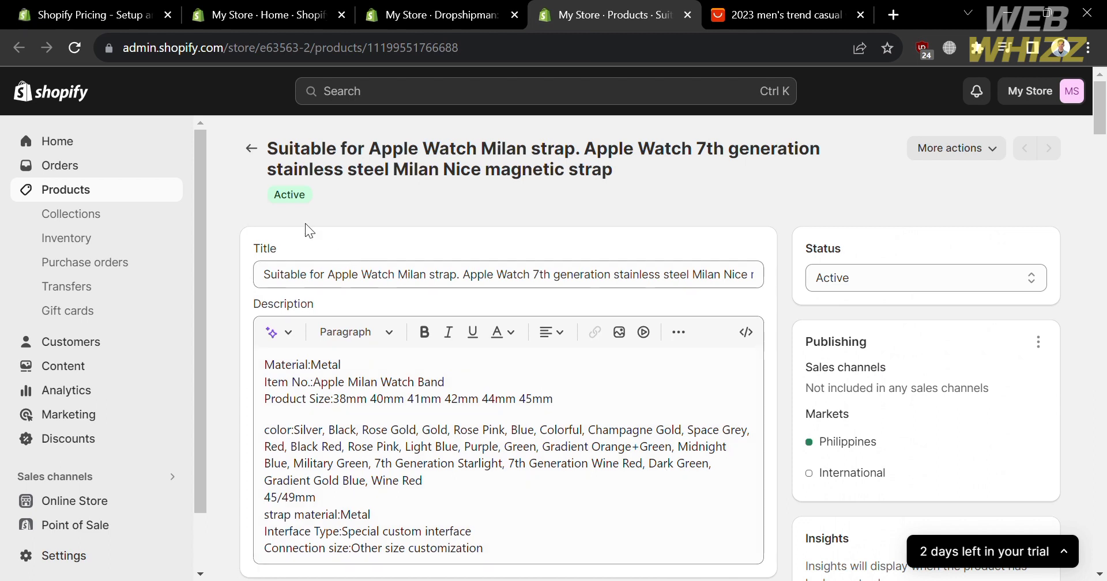
pyautogui.click(260, 140)
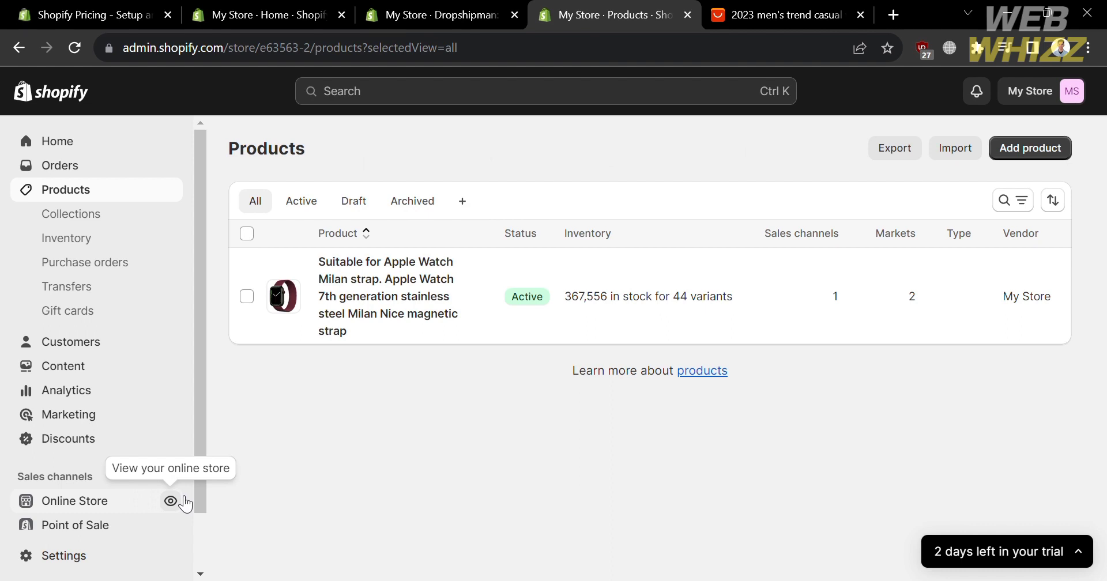
# - Open the live storefront and check the featured Milan strap's page, priced ₱467.08 with colour and size options
pyautogui.click(183, 501)
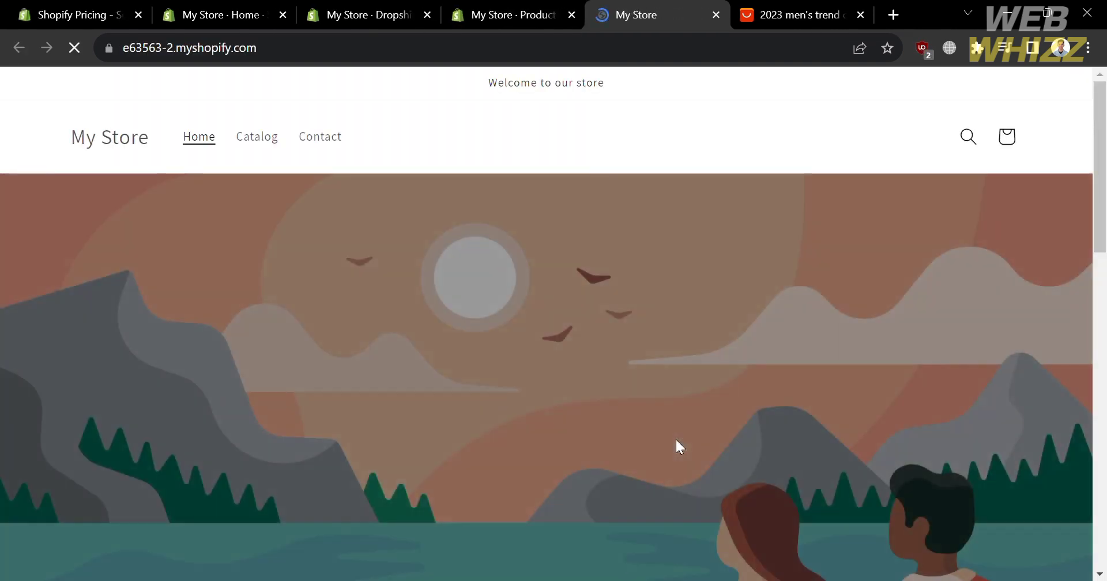
pyautogui.scroll(-15, 676, 439)
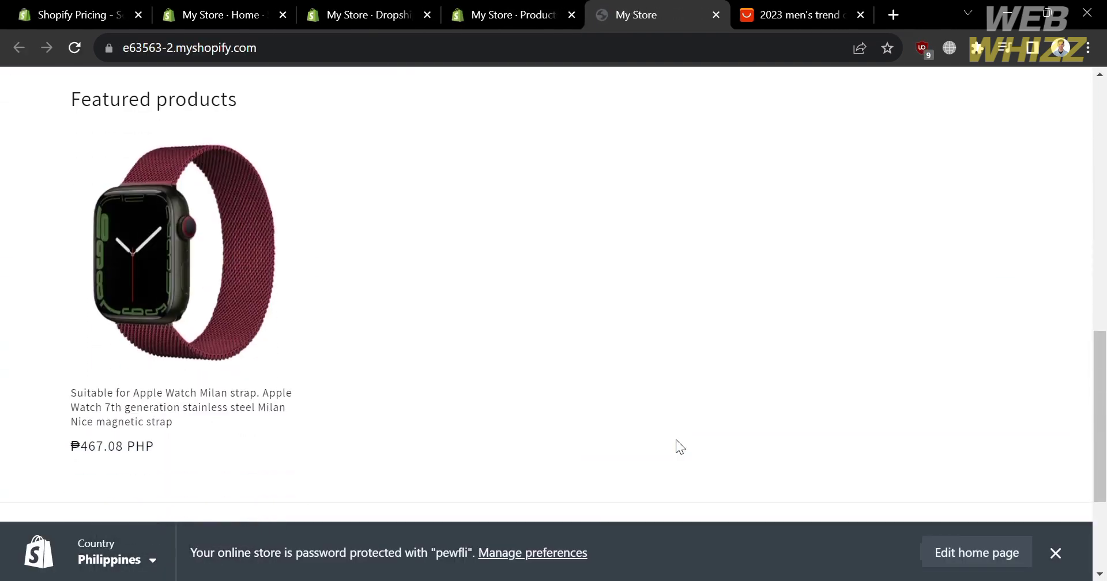
pyautogui.click(132, 286)
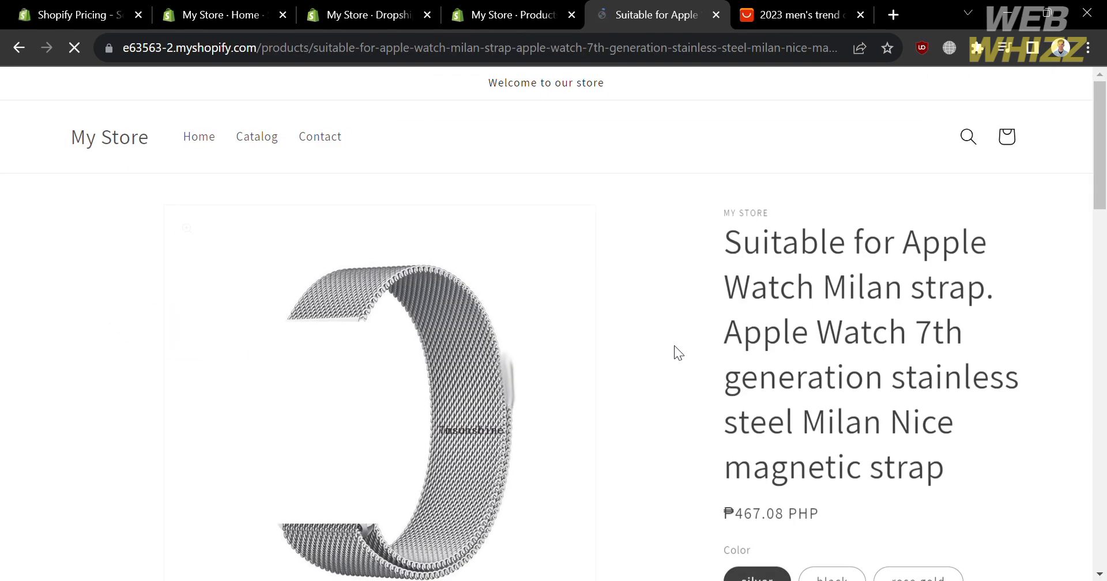
pyautogui.scroll(-5, 703, 399)
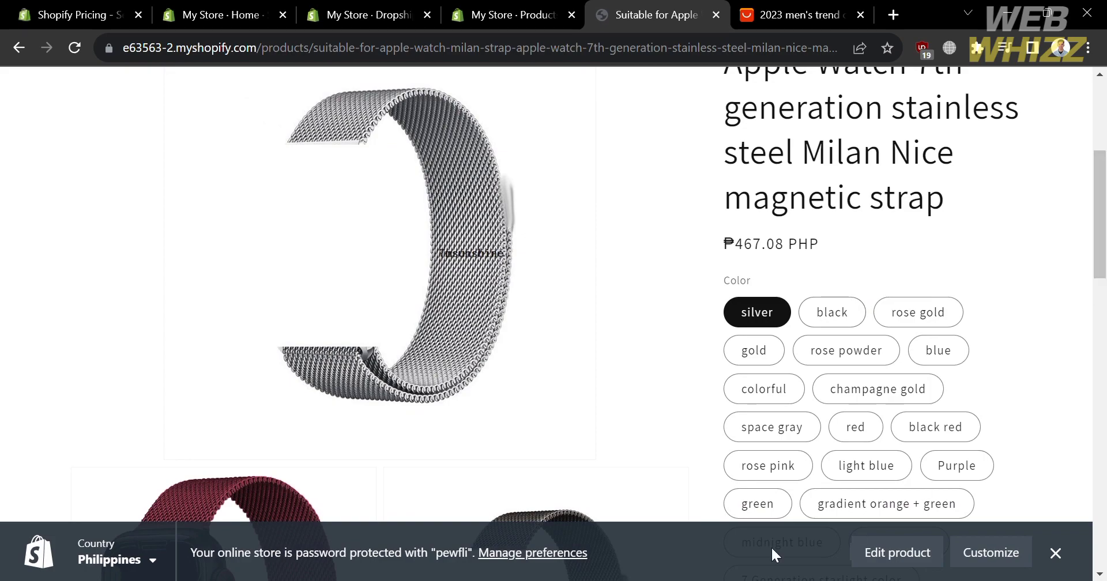
pyautogui.scroll(-10, 595, 433)
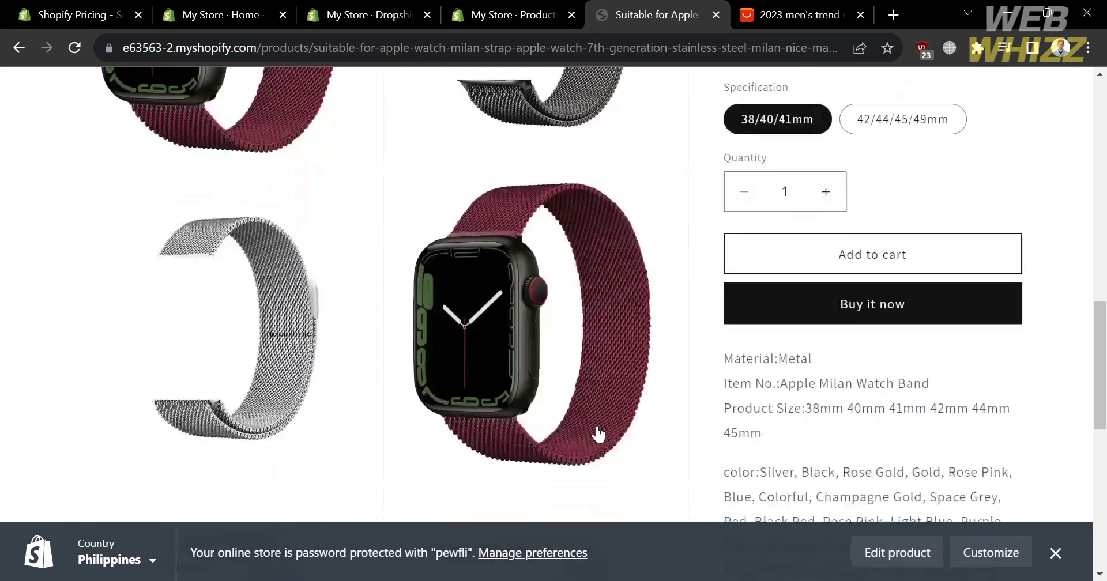
pyautogui.scroll(-10, 598, 433)
pyautogui.scroll(10, 600, 433)
pyautogui.scroll(10, 599, 434)
pyautogui.click(527, 13)
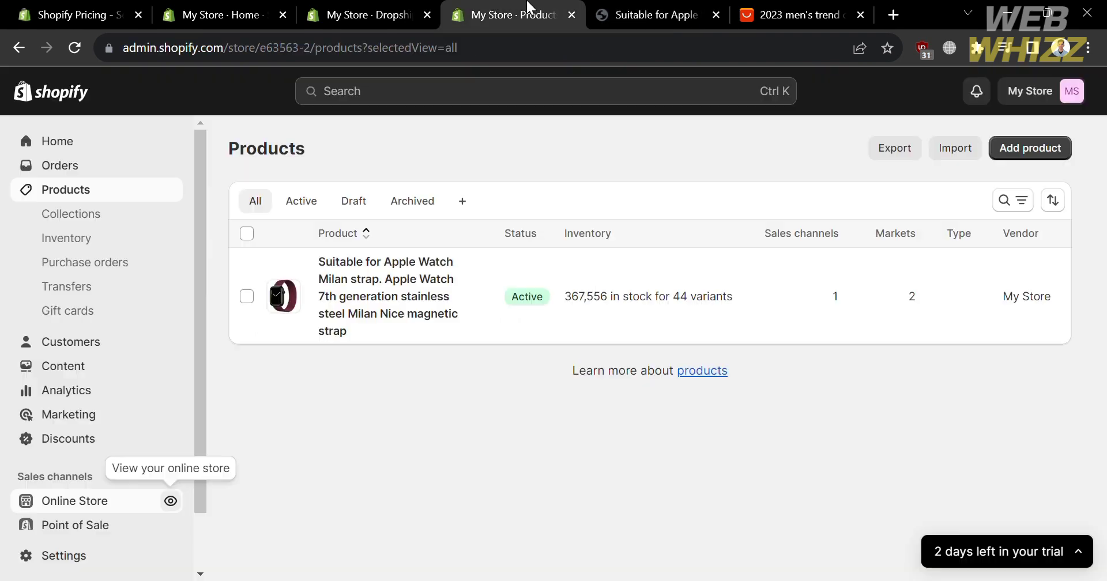
# - In Dropshipman's Imported list, open the strap's More actions menu and close it unused
pyautogui.click(379, 7)
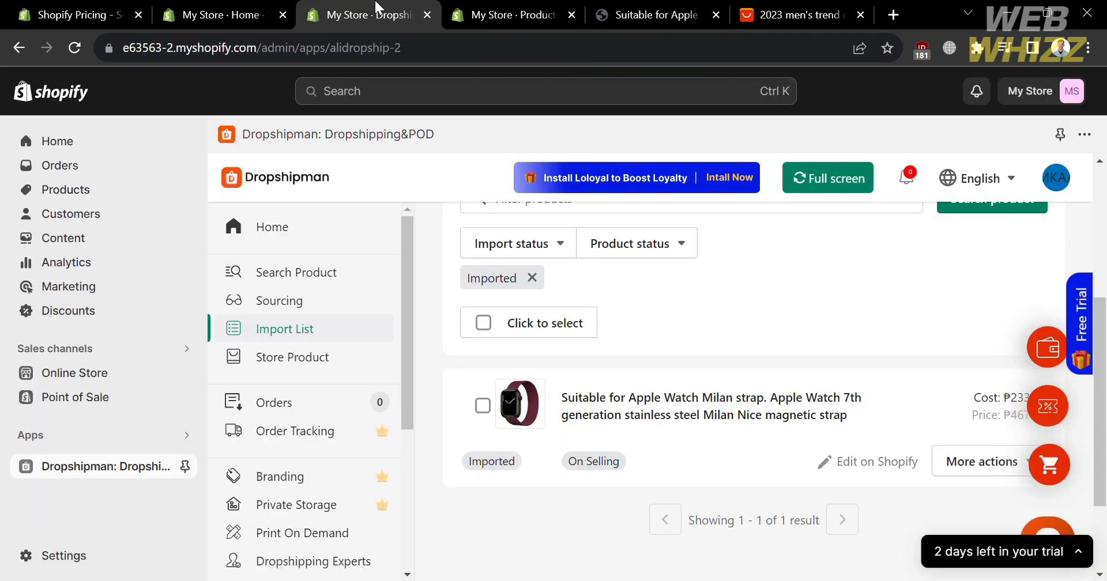
pyautogui.scroll(-1, 596, 545)
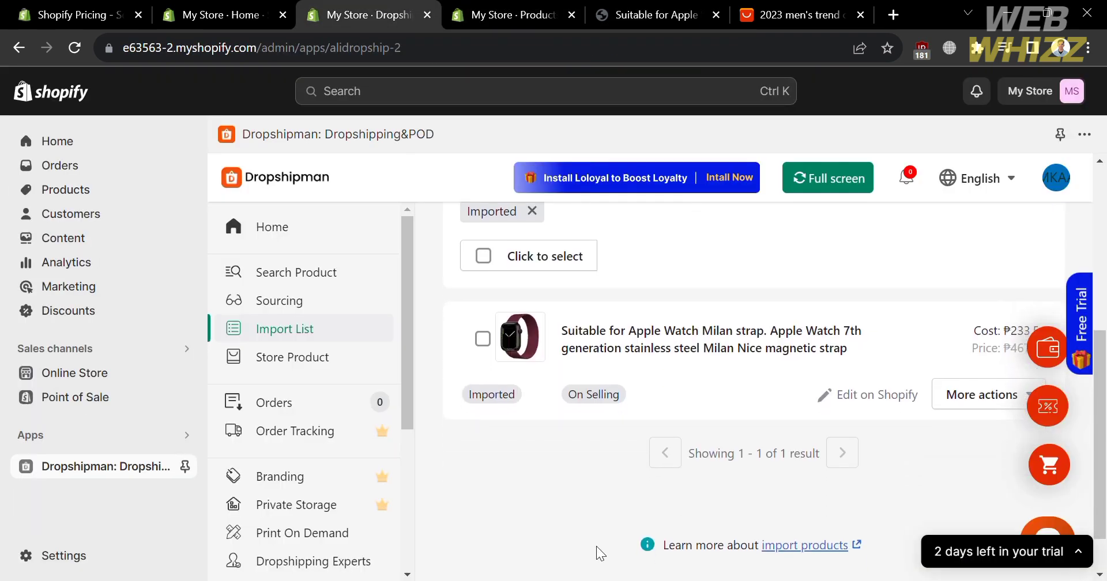
pyautogui.click(1018, 394)
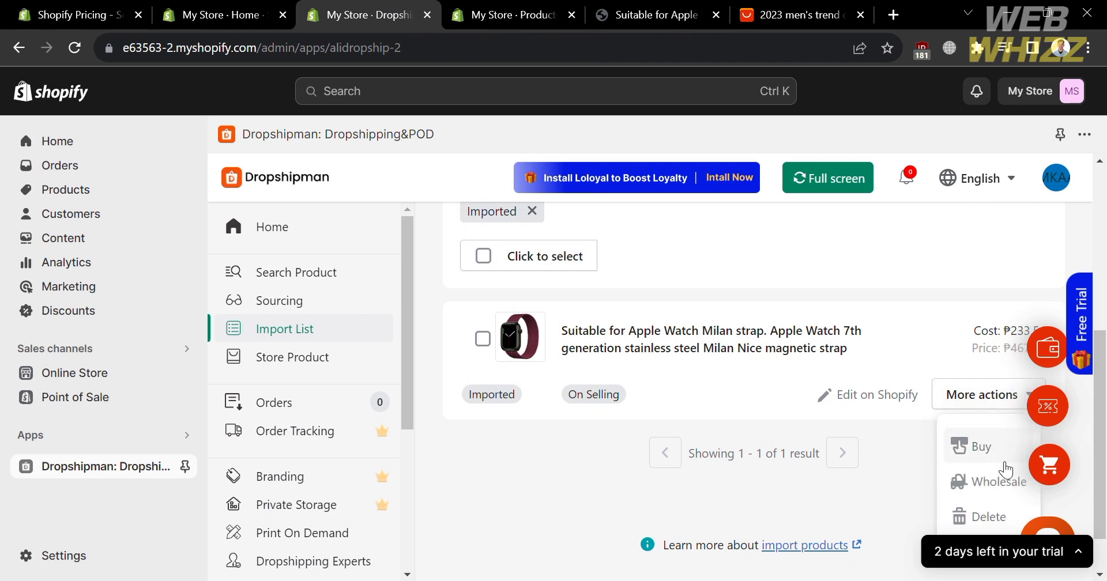
pyautogui.click(892, 470)
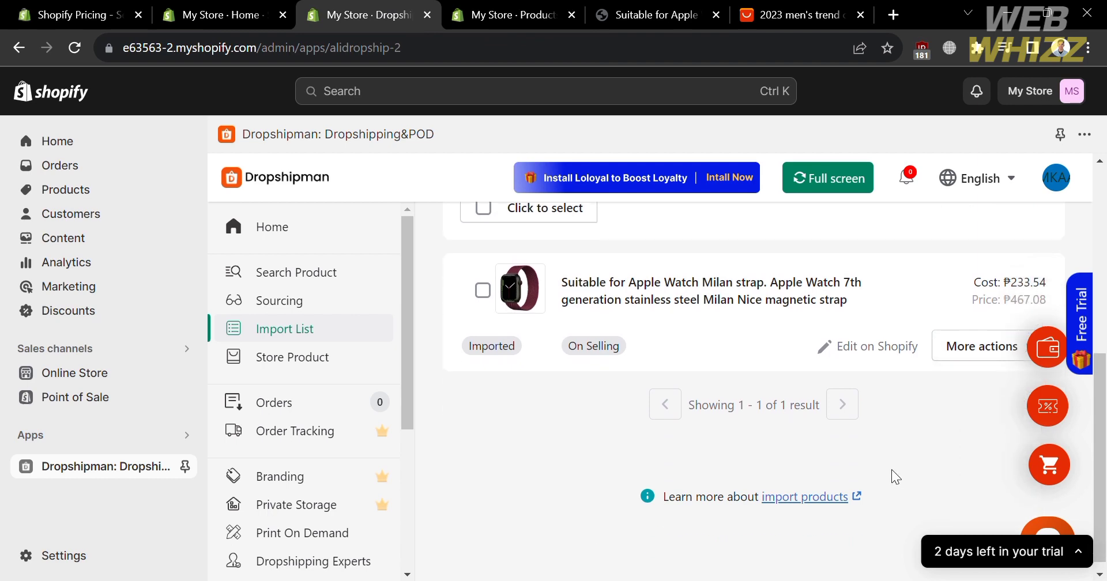
pyautogui.scroll(4, 892, 470)
pyautogui.scroll(2, 891, 469)
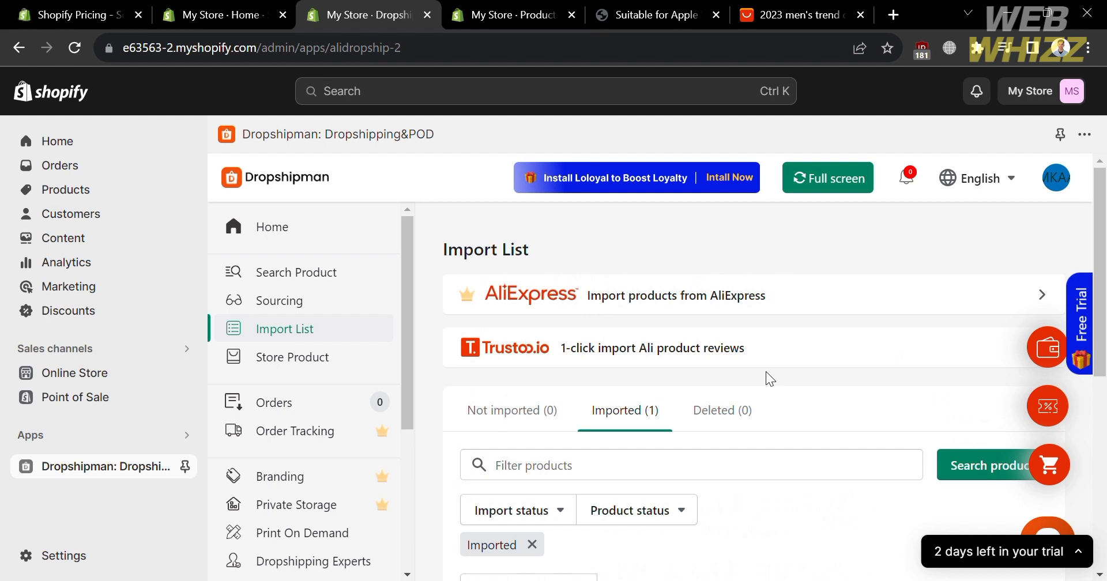
# - Cancel the AliExpress import's upgrade prompt and close the Trustoo.io page, returning to Imported (1)
pyautogui.click(679, 306)
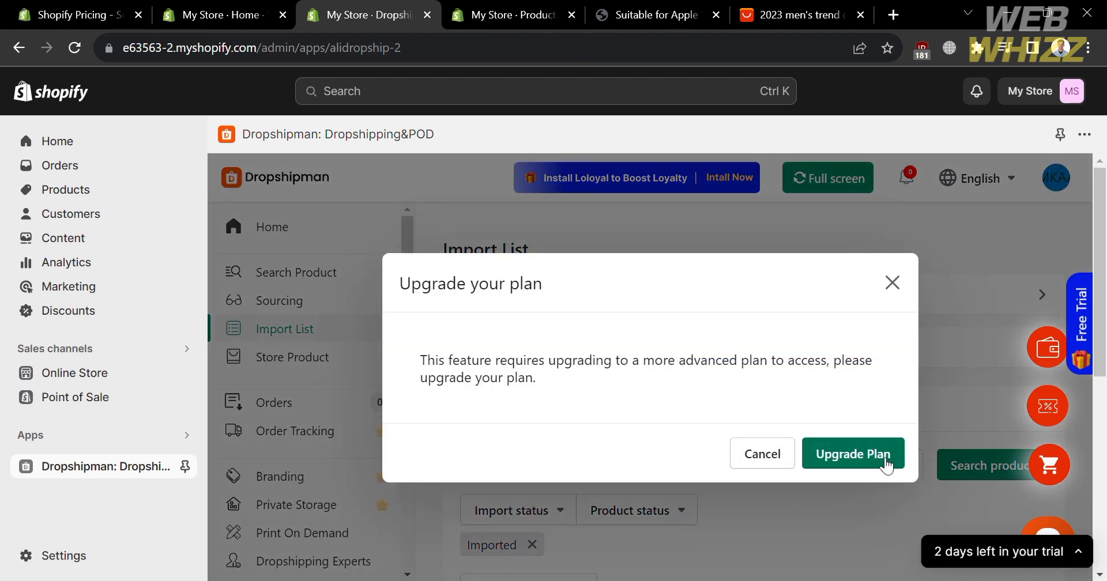
pyautogui.click(773, 456)
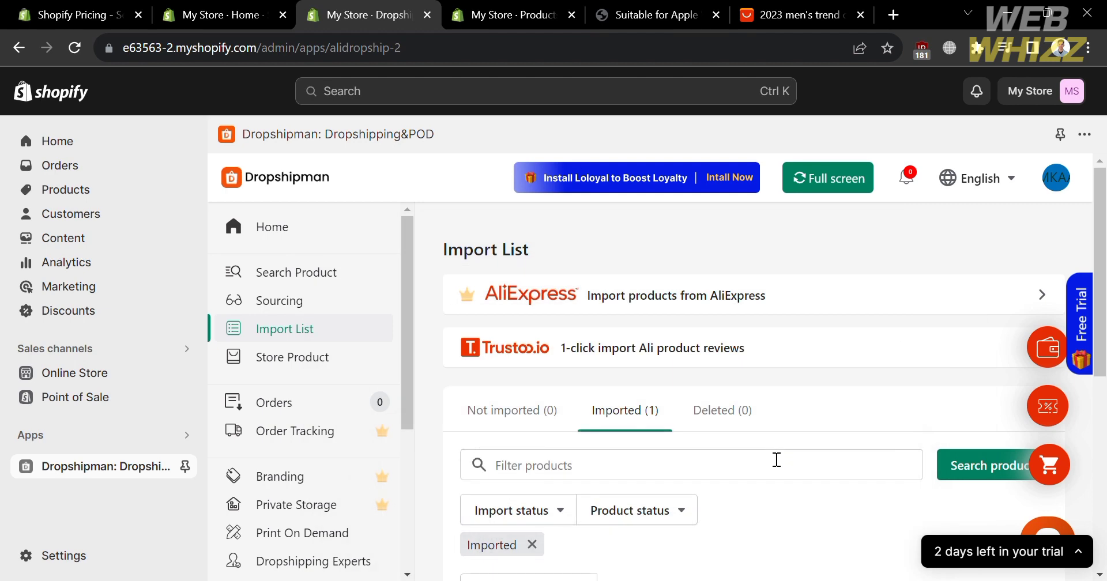
pyautogui.click(647, 347)
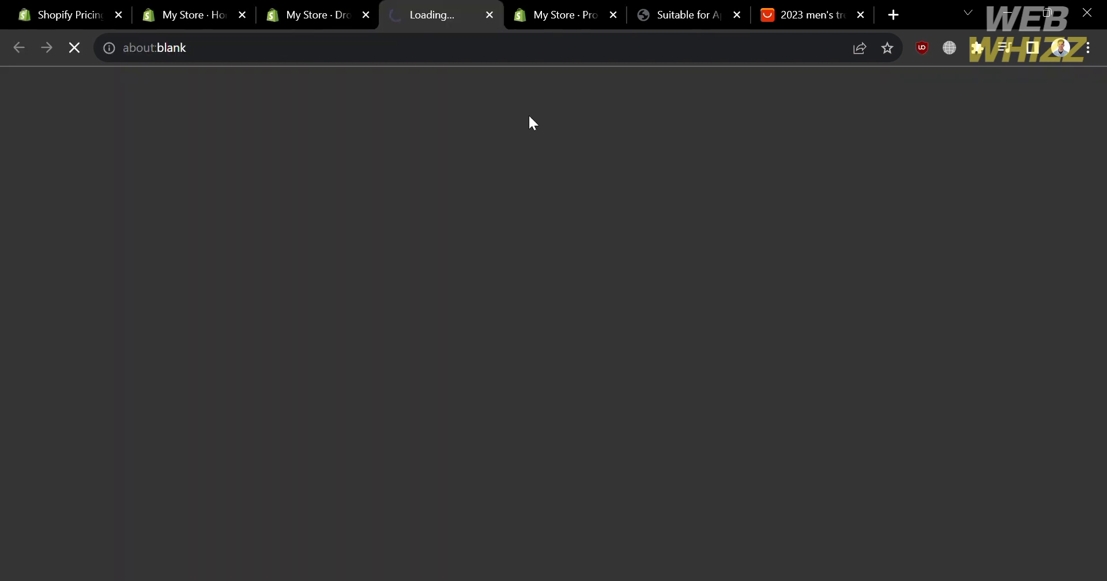
pyautogui.click(489, 16)
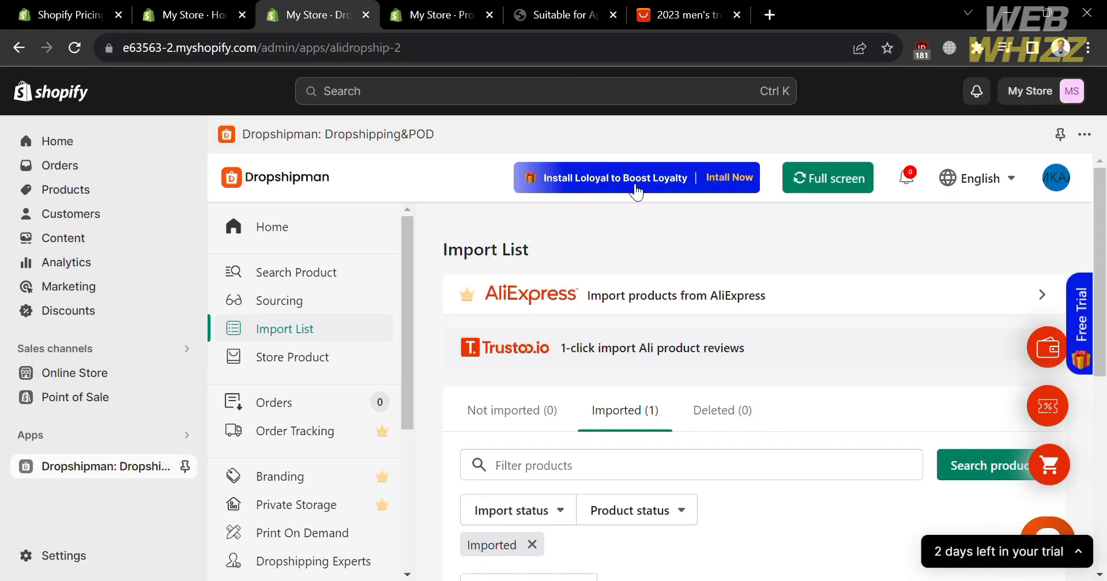
pyautogui.scroll(-5, 718, 415)
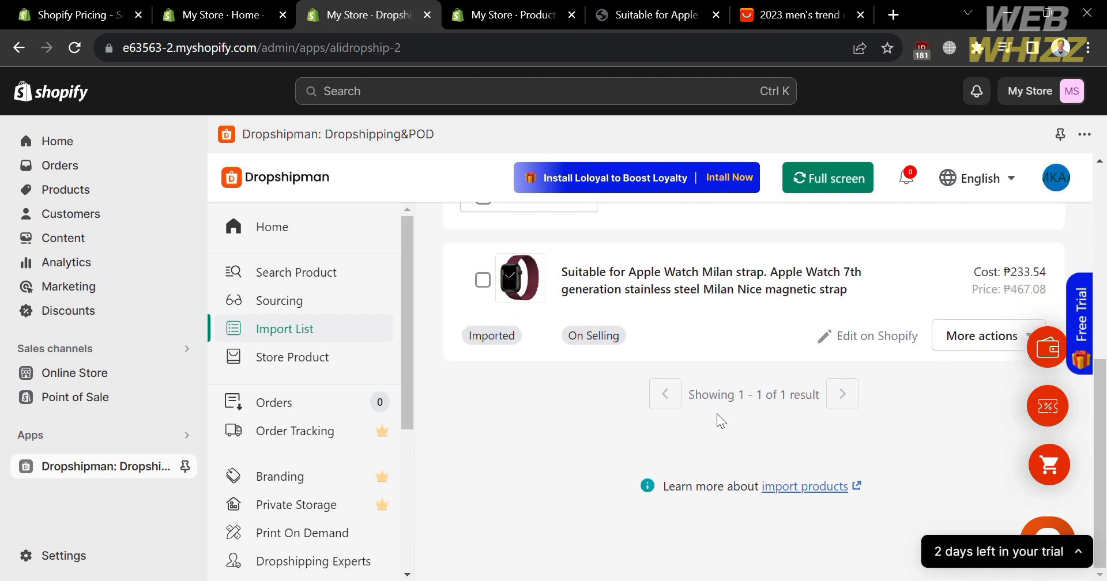
pyautogui.scroll(3, 717, 413)
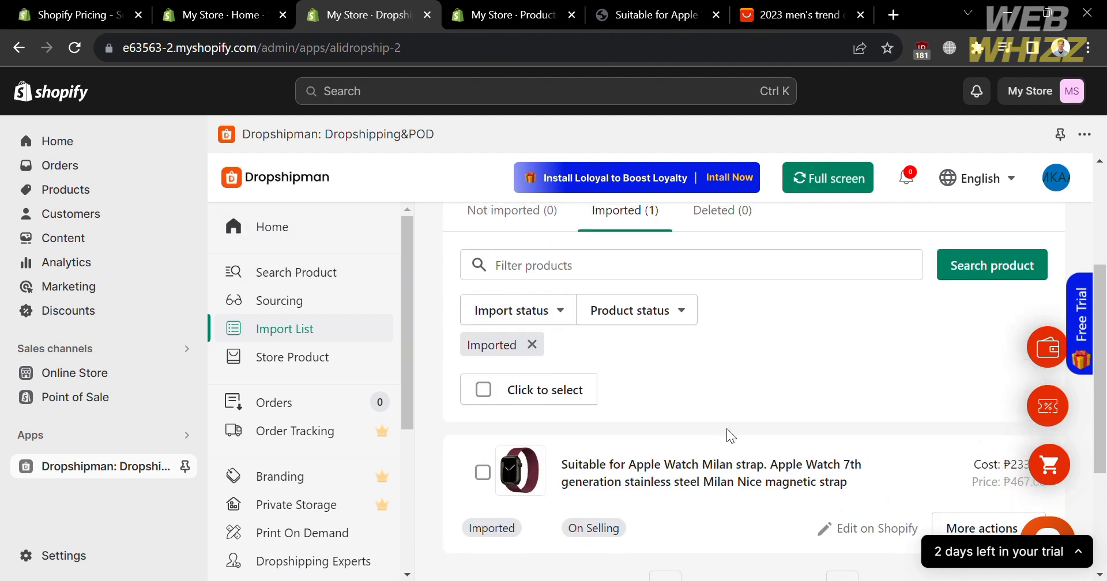
pyautogui.scroll(-1, 692, 467)
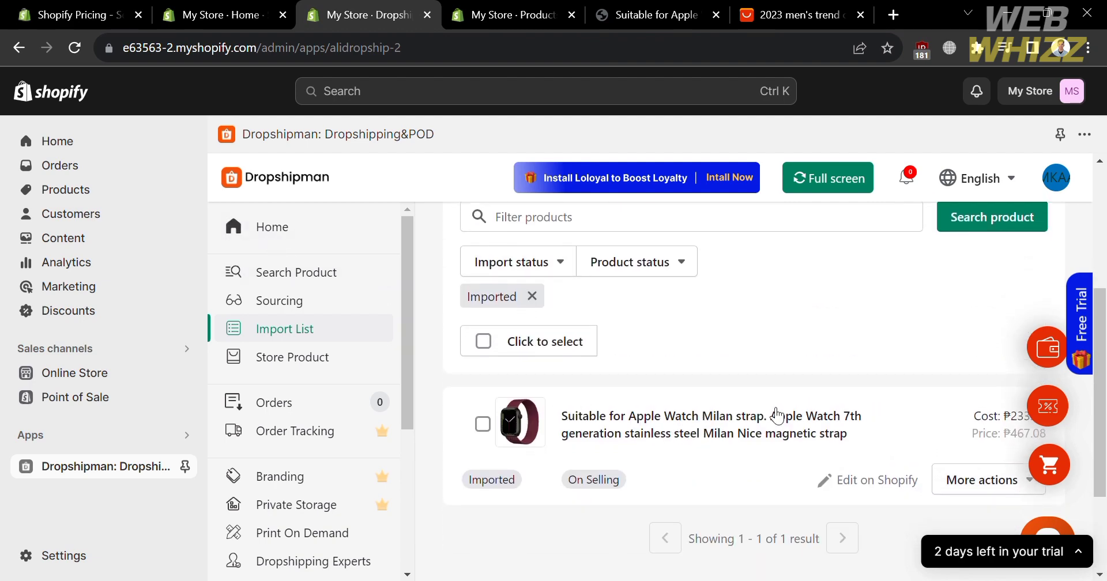